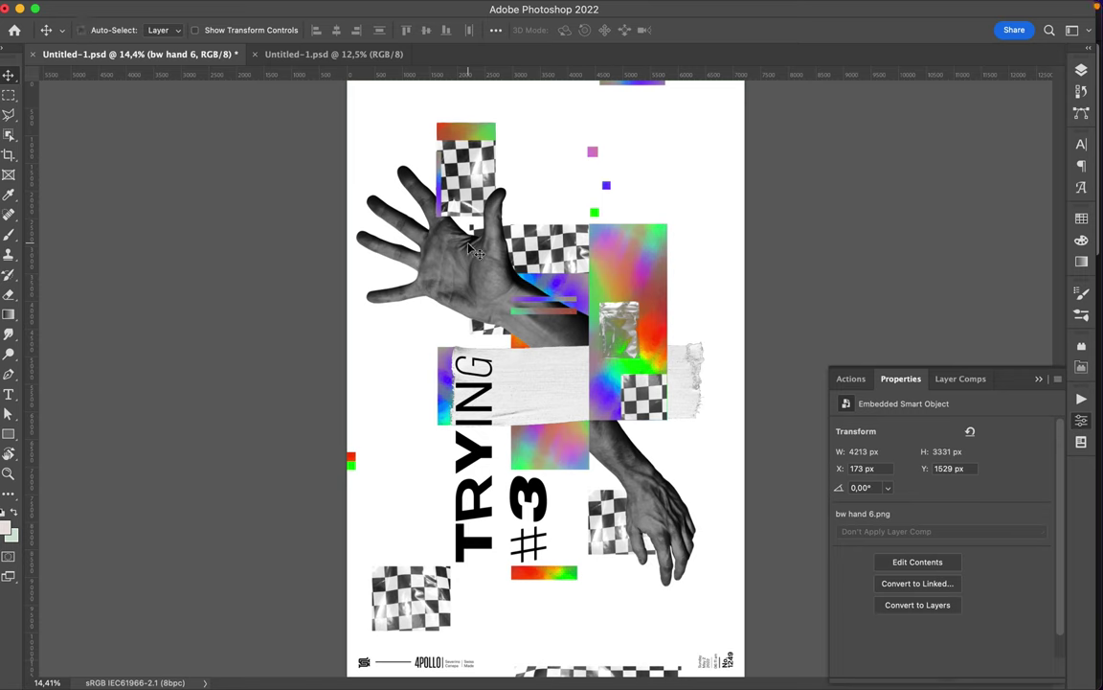
# Step: Transform the rainbow block and move it down toward the bottom left
pyautogui.moveTo(601, 273); pyautogui.dragTo(548, 426)
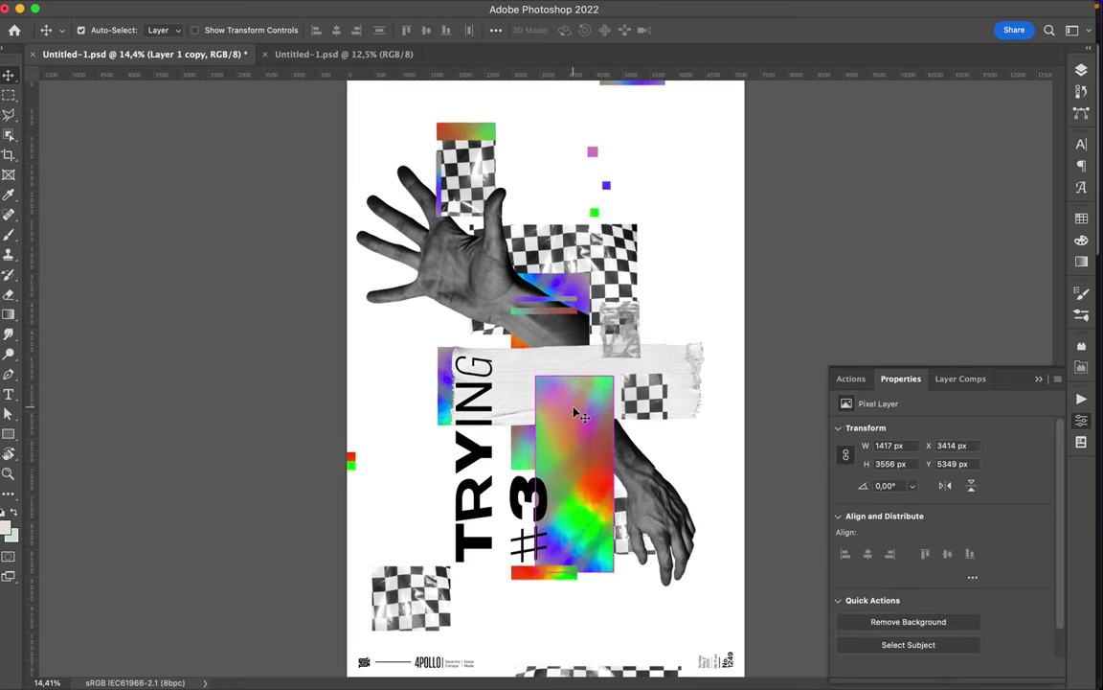
pyautogui.hotkey('ctrl', 't')
pyautogui.moveTo(542, 339); pyautogui.dragTo(710, 442)
pyautogui.press('Return')
pyautogui.moveTo(574, 473); pyautogui.dragTo(531, 562)
# Step: Rotate the lower-right hand by -105° and move it lower on the poster
pyautogui.click(671, 545)
pyautogui.hotkey('ctrl', 't')
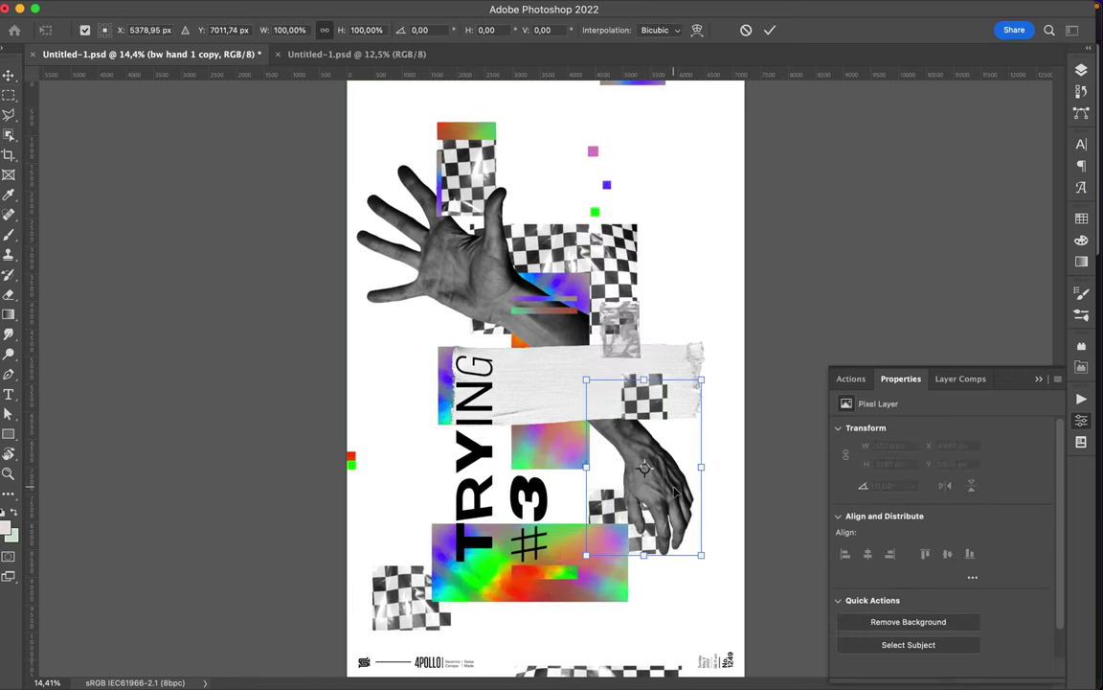
pyautogui.moveTo(579, 368); pyautogui.dragTo(486, 607)
pyautogui.press('Return')
pyautogui.moveTo(612, 462); pyautogui.dragTo(614, 486)
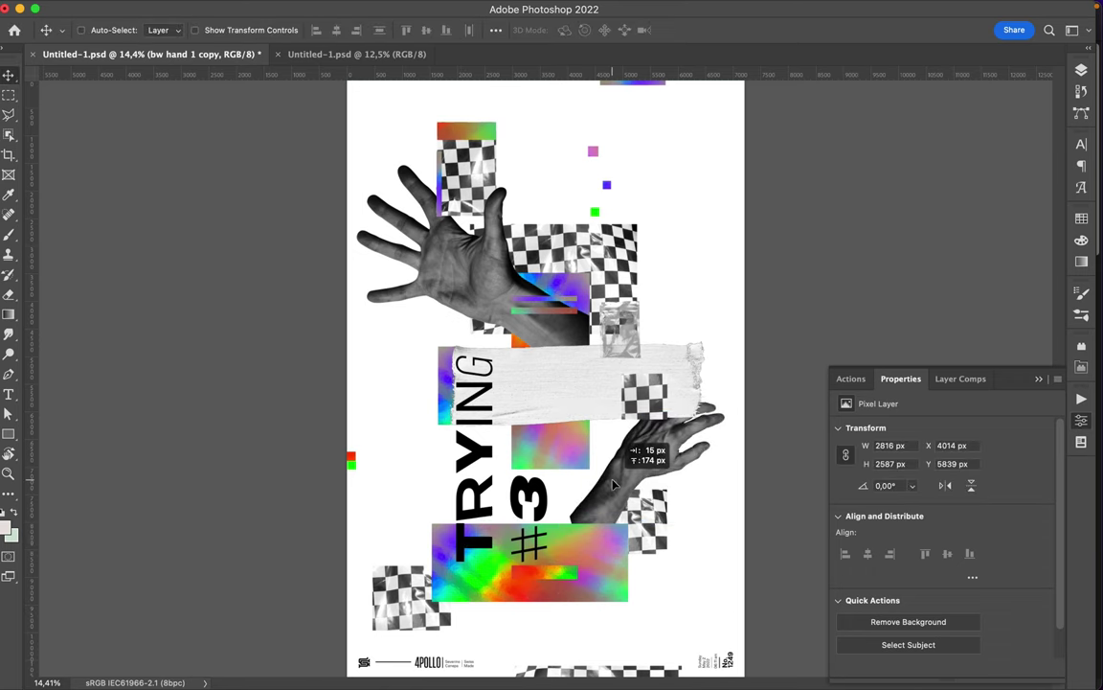
pyautogui.moveTo(505, 312)
pyautogui.mouseDown()
pyautogui.moveTo(493, 393)
pyautogui.moveTo(547, 471)
pyautogui.moveTo(677, 190)
pyautogui.mouseUp()
# Step: Turn the TRYING #3 heading horizontal and move the white tape strip below the hands
pyautogui.hotkey('ctrl', 't')
pyautogui.moveTo(736, 222)
pyautogui.mouseDown()
pyautogui.moveTo(729, 182)
pyautogui.moveTo(677, 203)
pyautogui.mouseUp()
pyautogui.press('Return')
pyautogui.moveTo(582, 382); pyautogui.dragTo(551, 499)
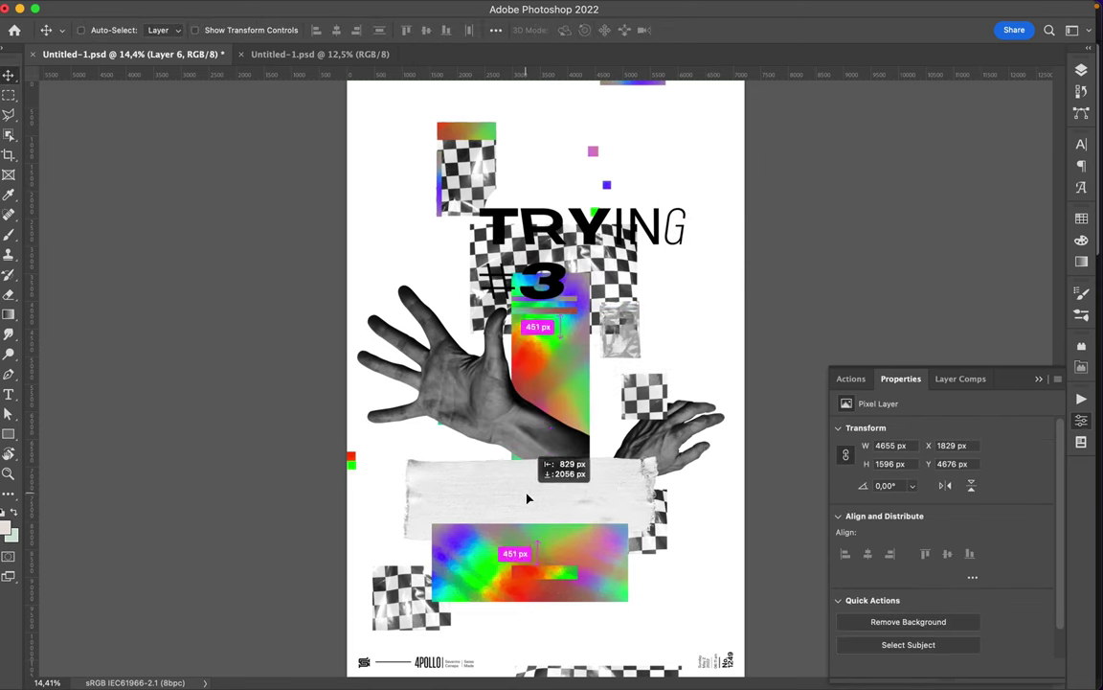
# Step: Put the tape layer beneath the lower hand and move the red strip up-left
pyautogui.click(1081, 69)
pyautogui.moveTo(961, 243); pyautogui.dragTo(987, 395)
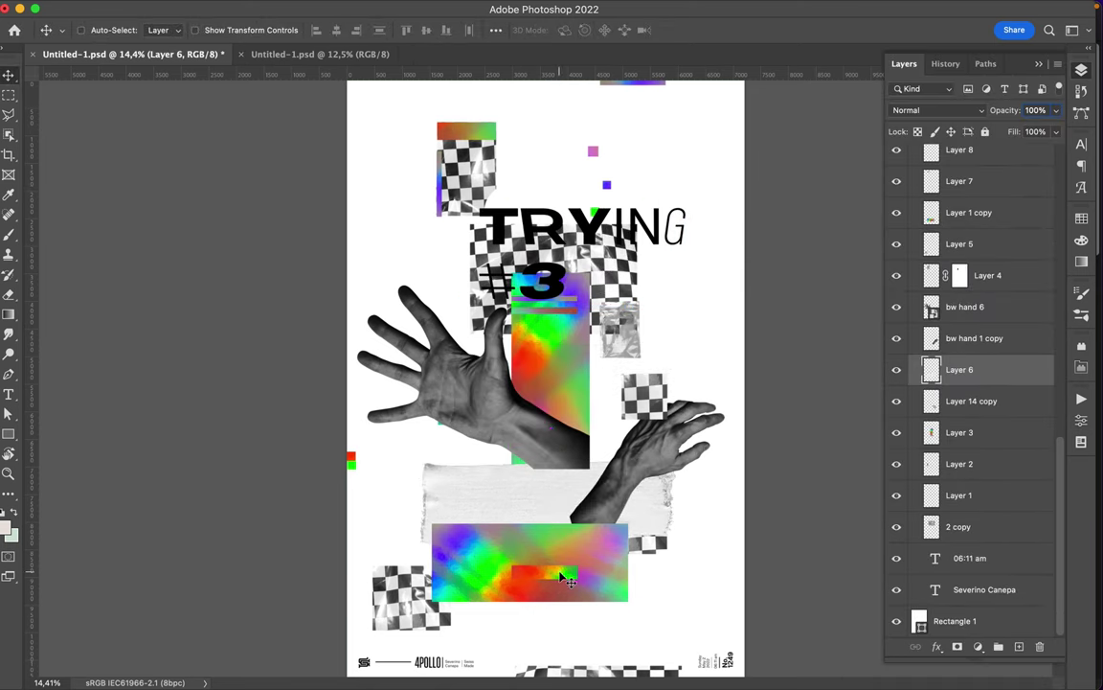
pyautogui.moveTo(565, 578)
pyautogui.mouseDown()
pyautogui.moveTo(569, 527)
pyautogui.moveTo(521, 499)
pyautogui.mouseUp()
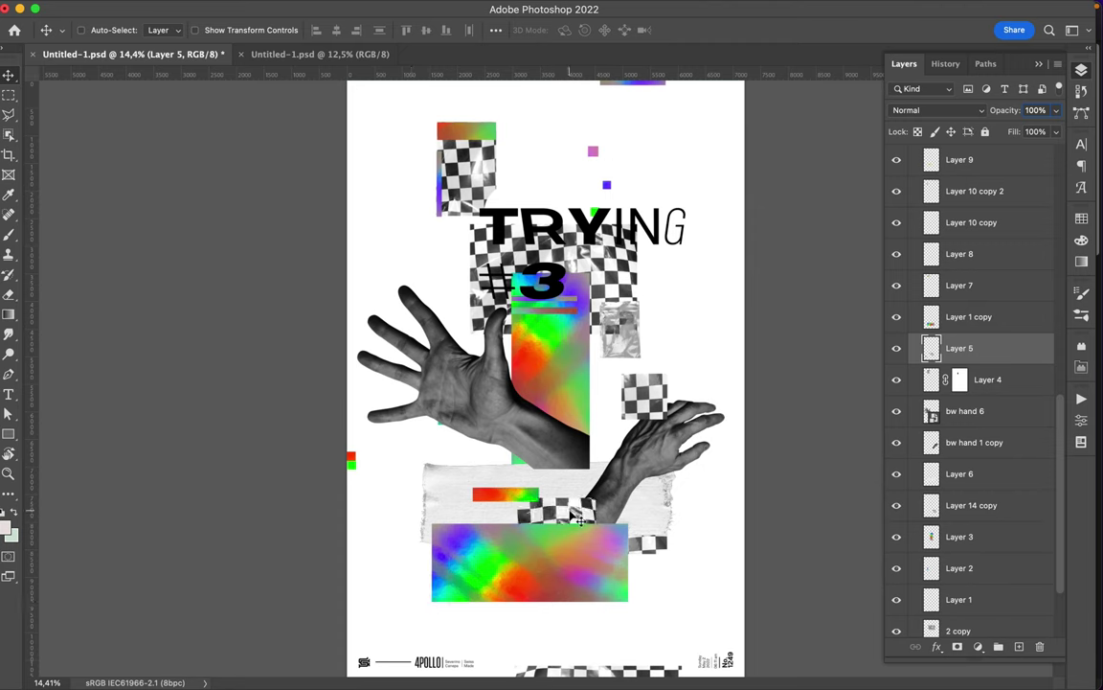
pyautogui.moveTo(556, 536)
pyautogui.mouseDown()
pyautogui.moveTo(518, 498)
pyautogui.moveTo(505, 514)
pyautogui.mouseUp()
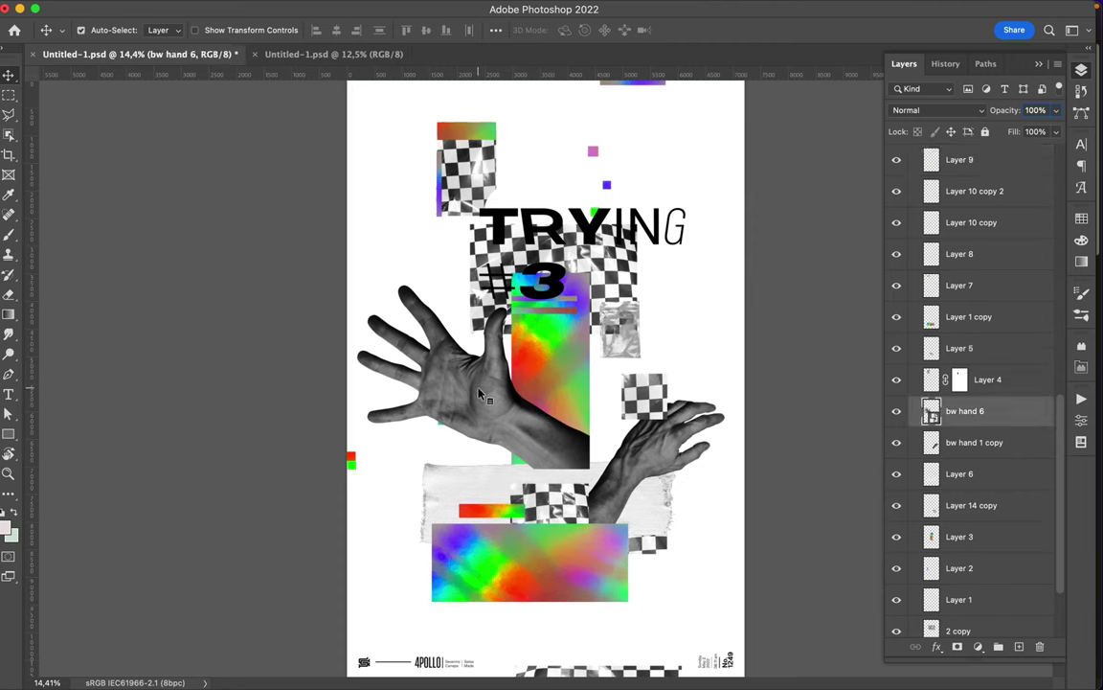
# Step: Shift the TRYING #3 heading to the upper left and drop the checker scrap under the hand
pyautogui.moveTo(560, 252)
pyautogui.mouseDown()
pyautogui.moveTo(481, 244)
pyautogui.moveTo(481, 233)
pyautogui.mouseUp()
pyautogui.moveTo(613, 254); pyautogui.dragTo(586, 422)
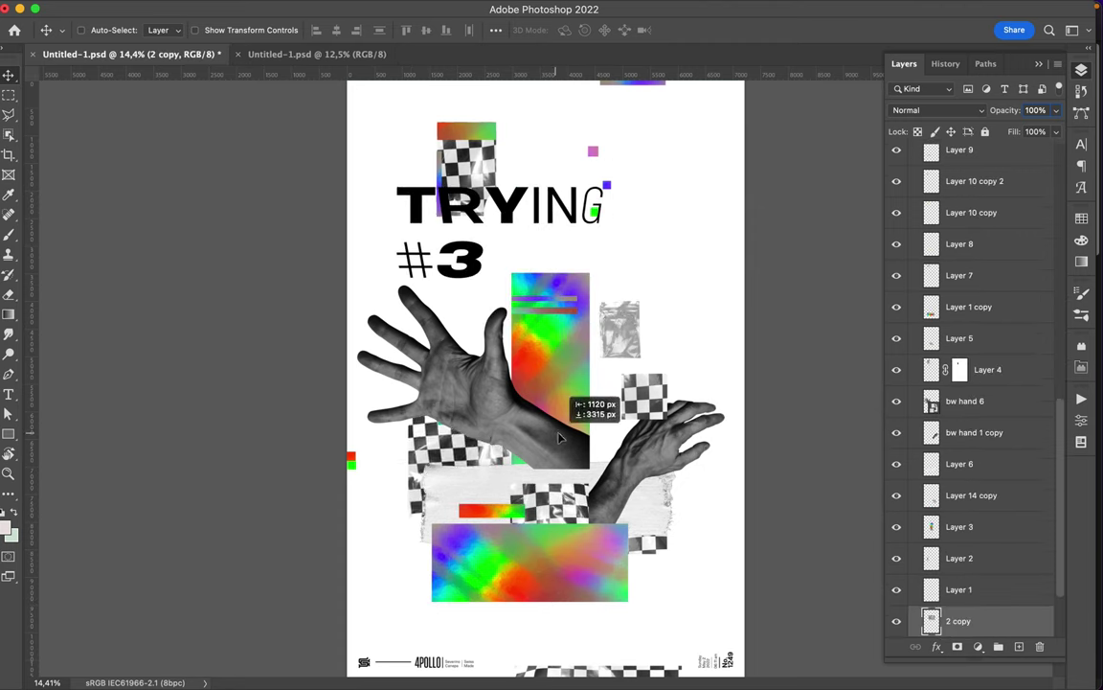
pyautogui.moveTo(440, 431); pyautogui.dragTo(431, 448)
# Step: Raise Layer 2 above Layer 1 copy and set its gradient strip horizontally above the tape
pyautogui.moveTo(1022, 563); pyautogui.dragTo(996, 307)
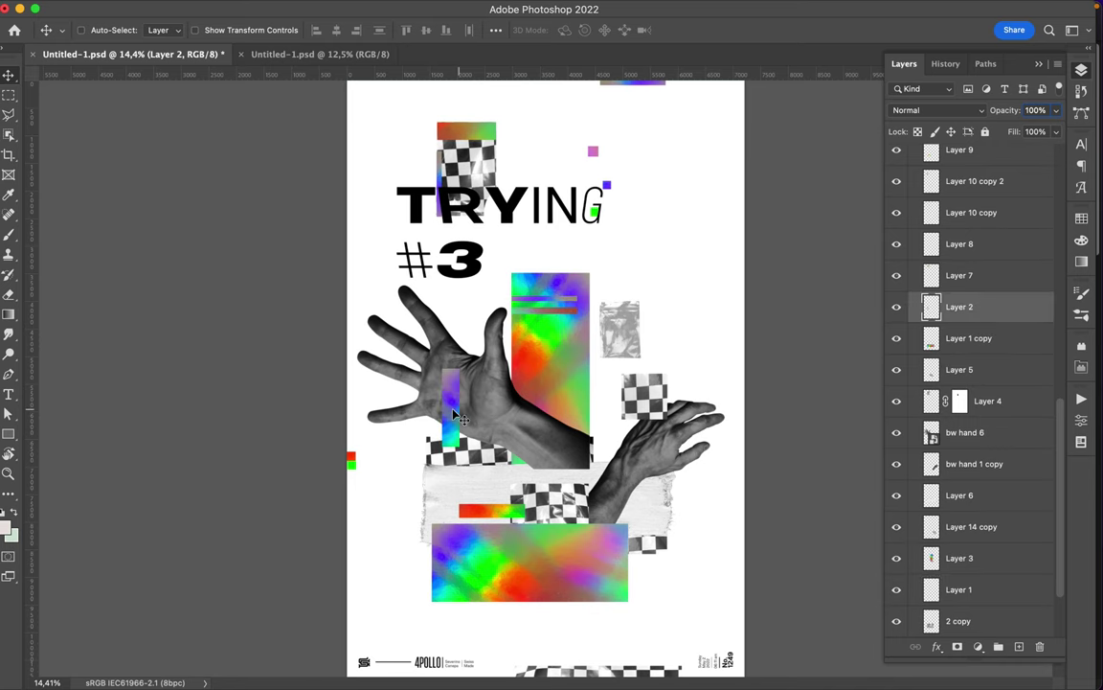
pyautogui.moveTo(426, 383)
pyautogui.mouseDown()
pyautogui.moveTo(445, 443)
pyautogui.moveTo(565, 398)
pyautogui.mouseUp()
pyautogui.hotkey('ctrl', 't')
pyautogui.press('Return')
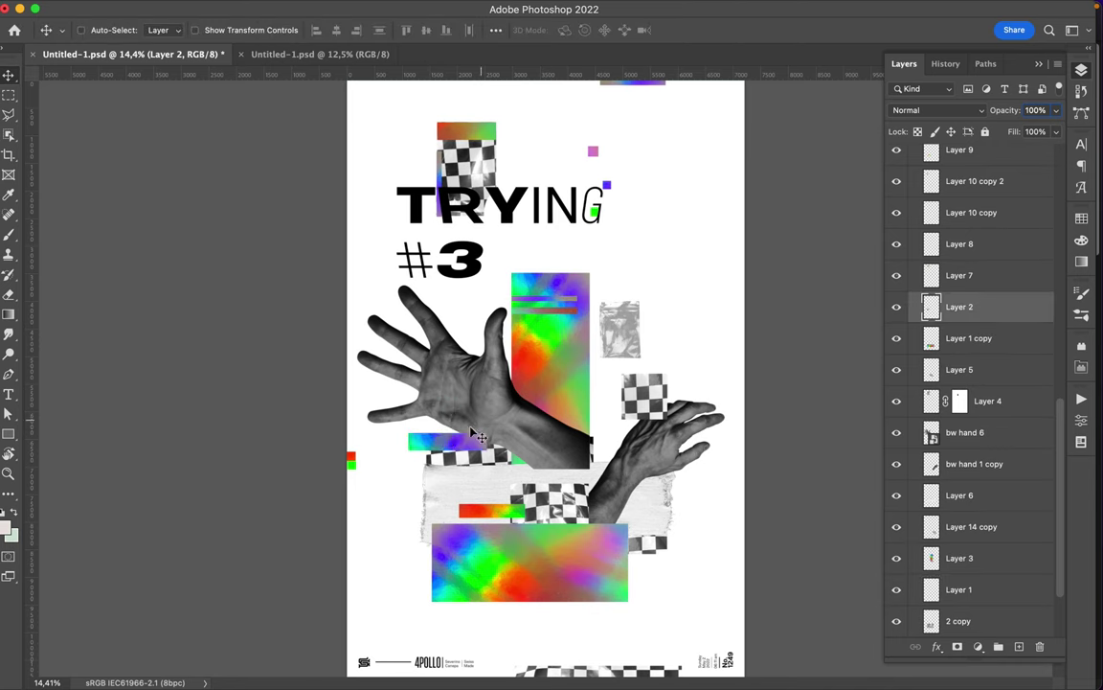
pyautogui.moveTo(420, 406); pyautogui.dragTo(456, 438)
# Step: Move checker scraps onto the right hand and paste in the crumpled-foil image
pyautogui.keyDown('ctrl'); pyautogui.click(561, 380); pyautogui.keyUp('ctrl')
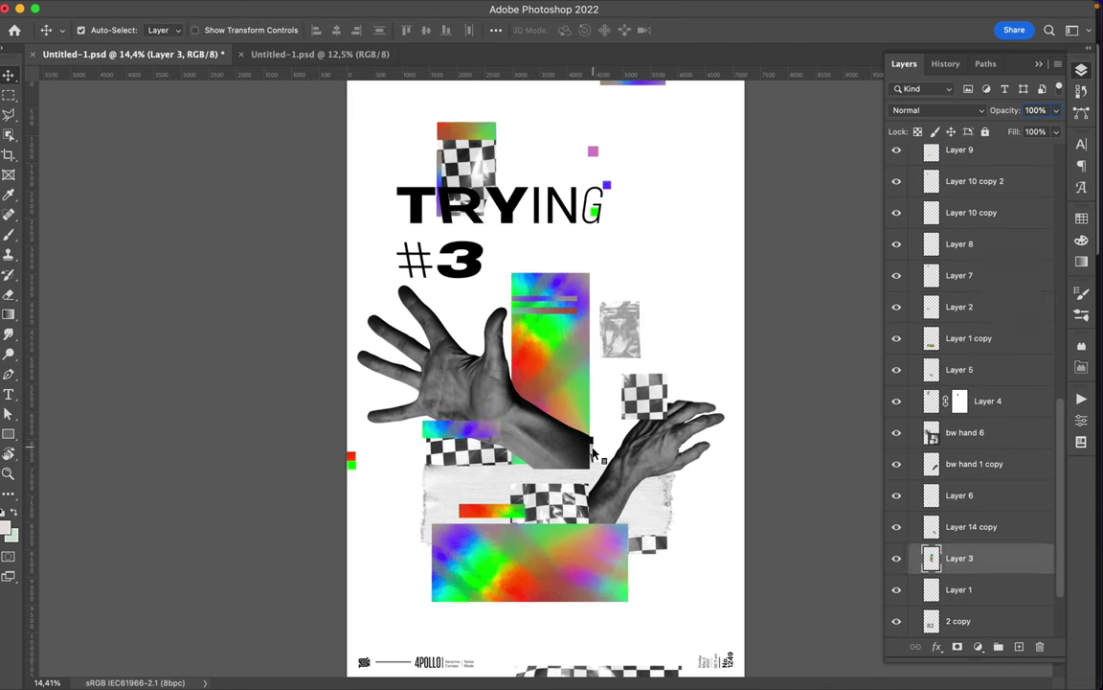
pyautogui.moveTo(593, 454)
pyautogui.mouseDown()
pyautogui.moveTo(353, 467)
pyautogui.moveTo(655, 467)
pyautogui.mouseUp()
pyautogui.moveTo(647, 412); pyautogui.dragTo(613, 460)
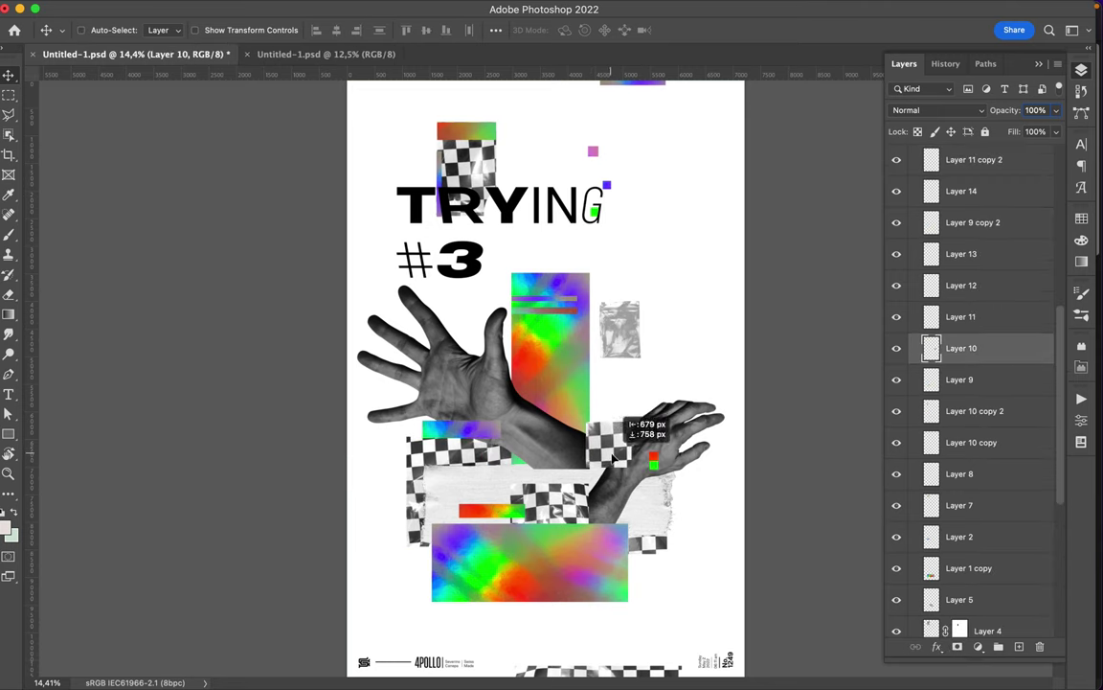
pyautogui.hotkey('ctrl', 'v')
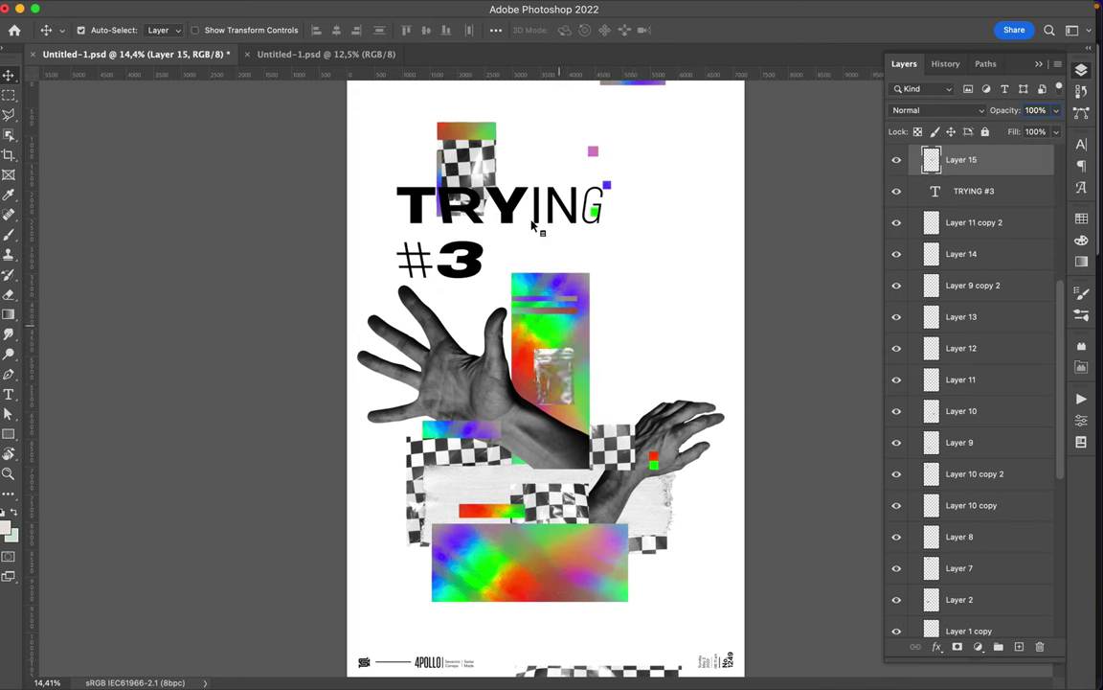
# Step: Place a checkerboard piece on the centre gradient strip, rotated horizontal
pyautogui.moveTo(483, 161); pyautogui.dragTo(620, 354)
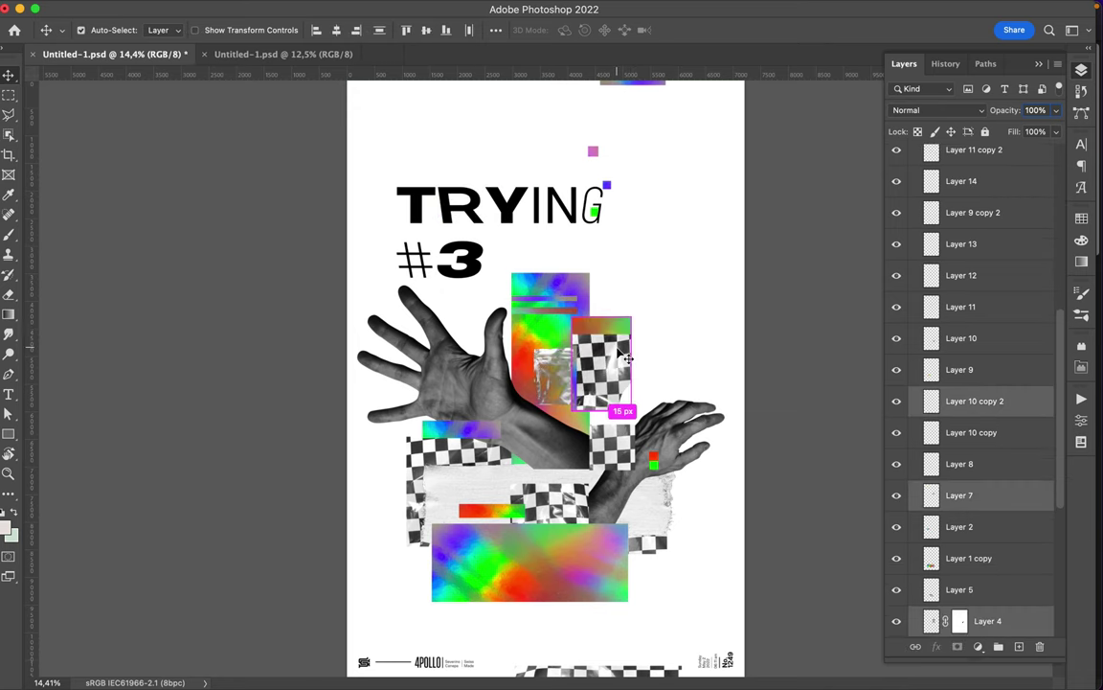
pyautogui.hotkey('ctrl', 't')
pyautogui.moveTo(627, 288); pyautogui.dragTo(699, 325)
pyautogui.press('Return')
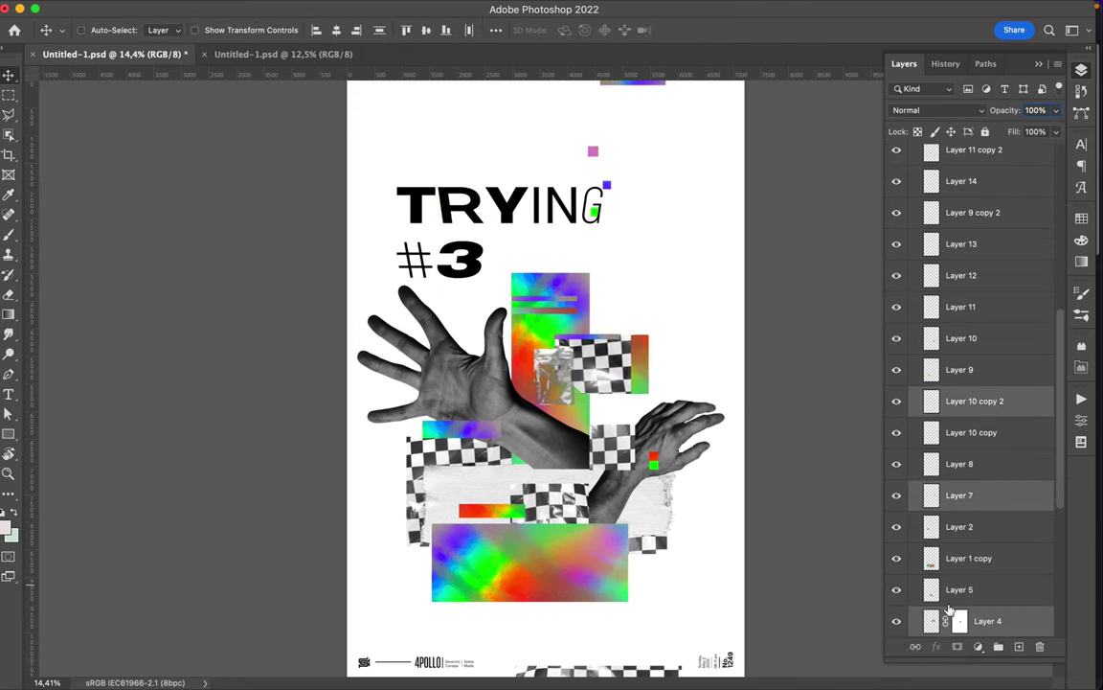
# Step: Delete Layer 4's mask and shift and re-transform the checkerboard piece up-right
pyautogui.moveTo(959, 620); pyautogui.dragTo(1039, 646)
pyautogui.click(594, 260)
pyautogui.moveTo(606, 366)
pyautogui.mouseDown()
pyautogui.moveTo(640, 356)
pyautogui.moveTo(638, 394)
pyautogui.mouseUp()
pyautogui.hotkey('ctrl', 't')
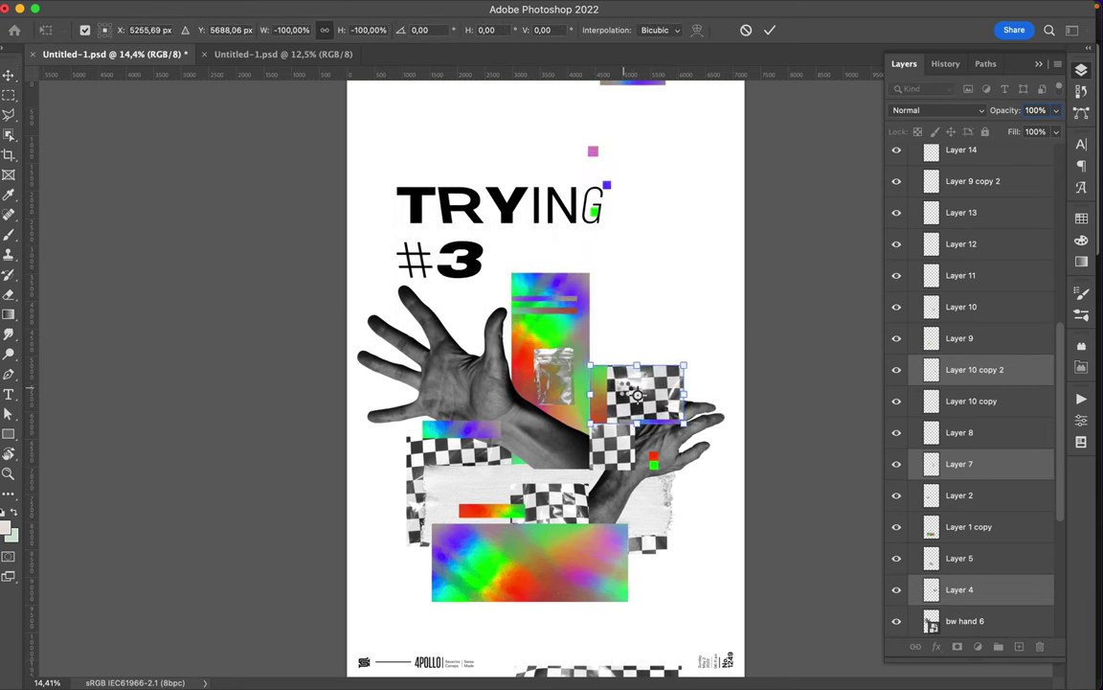
pyautogui.press('Return')
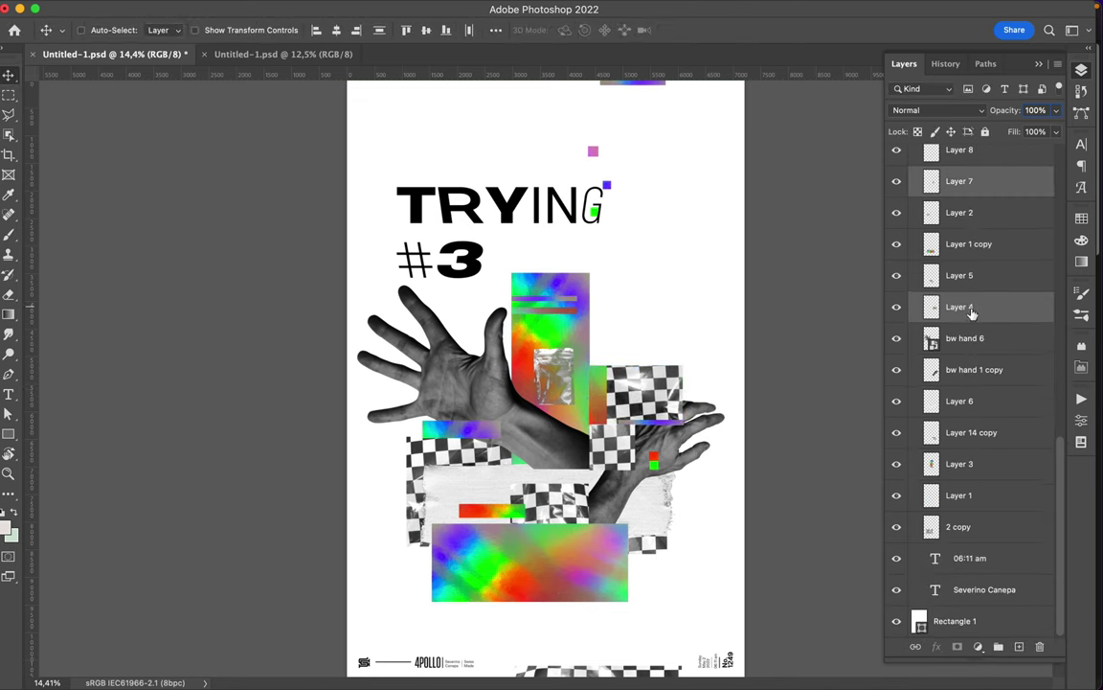
# Step: Move the three checker layers below bw hand 6 and place the thin stripe beside the checker image
pyautogui.moveTo(904, 432); pyautogui.dragTo(901, 355)
pyautogui.click(969, 372)
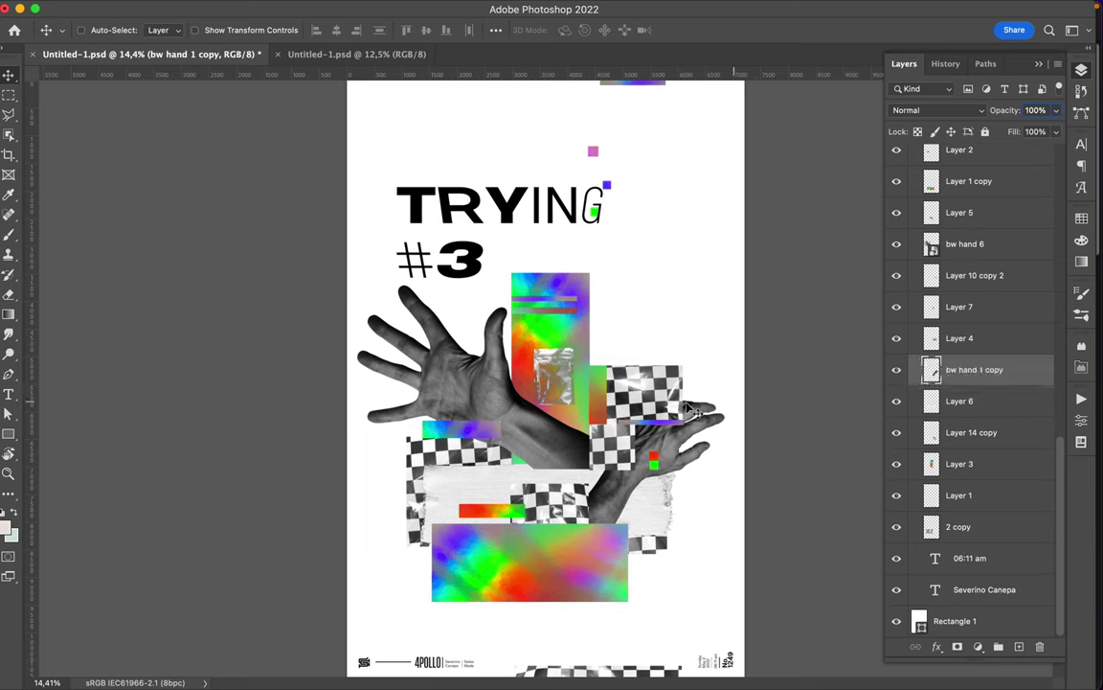
pyautogui.click(959, 338)
pyautogui.keyDown('shift'); pyautogui.click(975, 274); pyautogui.keyUp('shift')
pyautogui.moveTo(958, 306); pyautogui.dragTo(957, 402)
pyautogui.moveTo(603, 391); pyautogui.dragTo(613, 381)
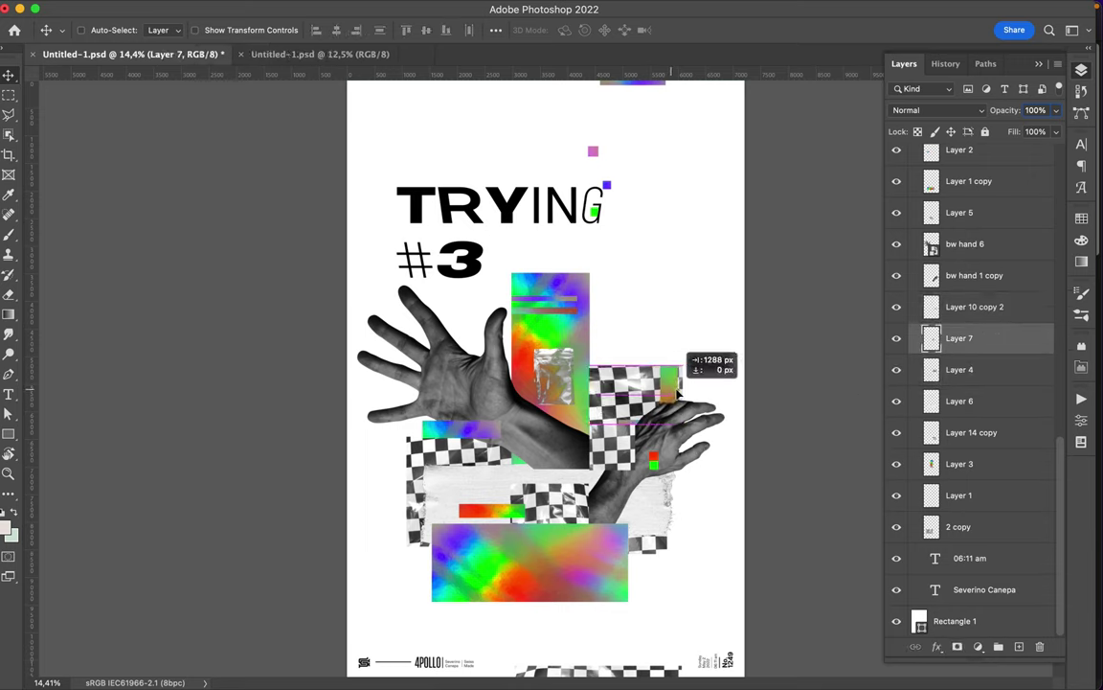
pyautogui.moveTo(543, 303); pyautogui.dragTo(645, 343)
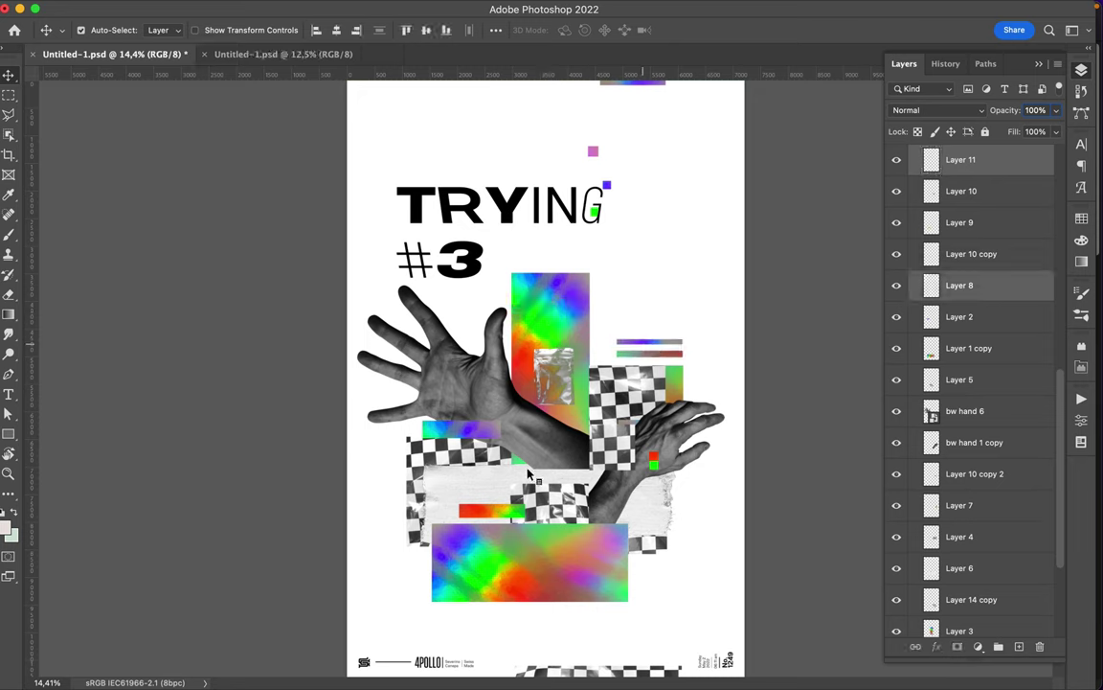
# Step: Place a duplicate of the red strip nearby and hide the TRYING #3 heading
pyautogui.moveTo(528, 473); pyautogui.dragTo(563, 476)
pyautogui.hotkey('ctrl', 't')
pyautogui.moveTo(515, 431); pyautogui.dragTo(627, 491)
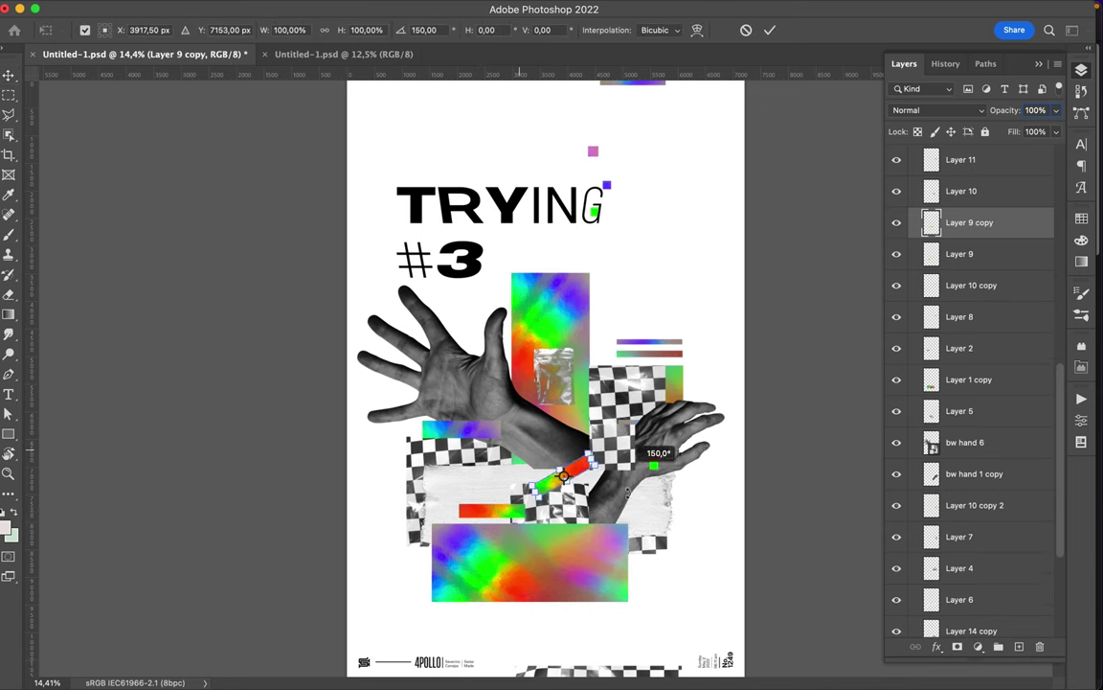
pyautogui.press('Escape')
pyautogui.moveTo(539, 475)
pyautogui.mouseDown()
pyautogui.moveTo(560, 479)
pyautogui.moveTo(572, 517)
pyautogui.moveTo(496, 524)
pyautogui.mouseUp()
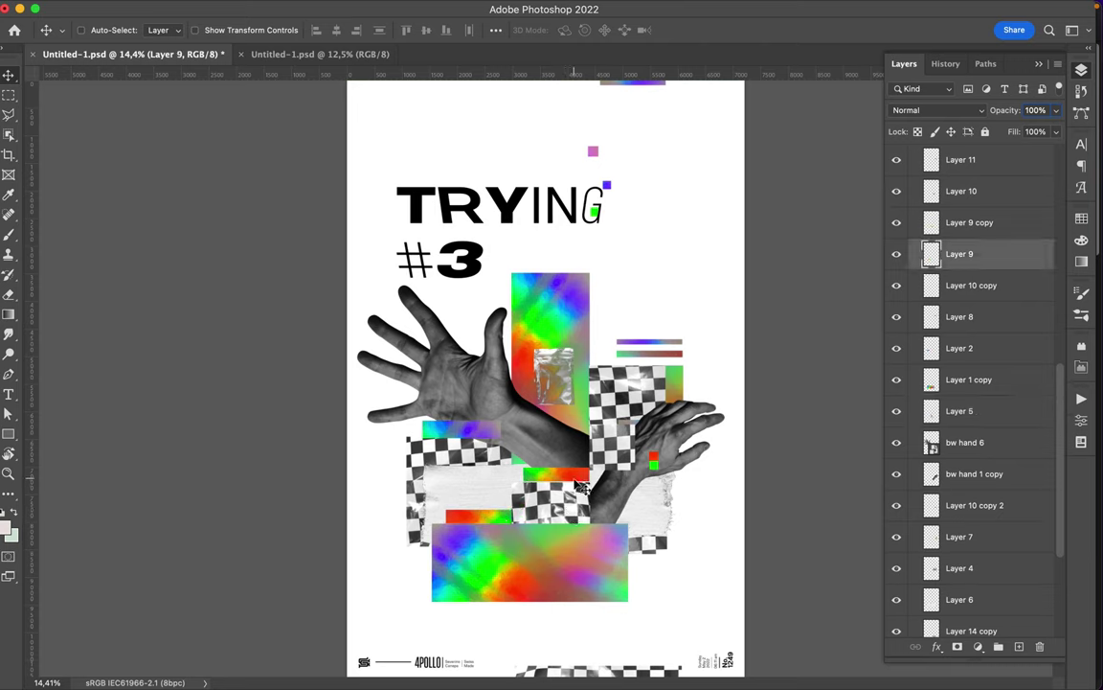
pyautogui.click(594, 216)
pyautogui.hotkey('ctrl', ',')
# Step: Move the blue, green and pink squares together and bring the gradient bar down from the top
pyautogui.click(606, 185)
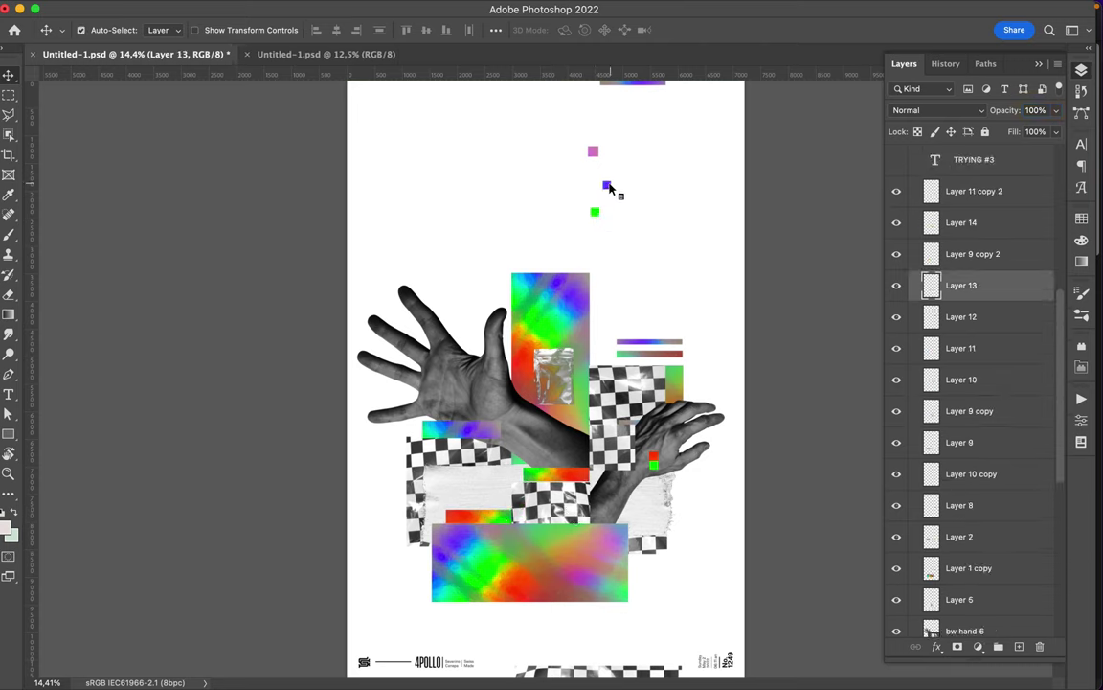
pyautogui.keyDown('shift'); pyautogui.click(595, 211); pyautogui.keyUp('shift')
pyautogui.keyDown('shift'); pyautogui.click(593, 151); pyautogui.keyUp('shift')
pyautogui.moveTo(605, 165)
pyautogui.mouseDown()
pyautogui.moveTo(627, 303)
pyautogui.moveTo(469, 252)
pyautogui.mouseUp()
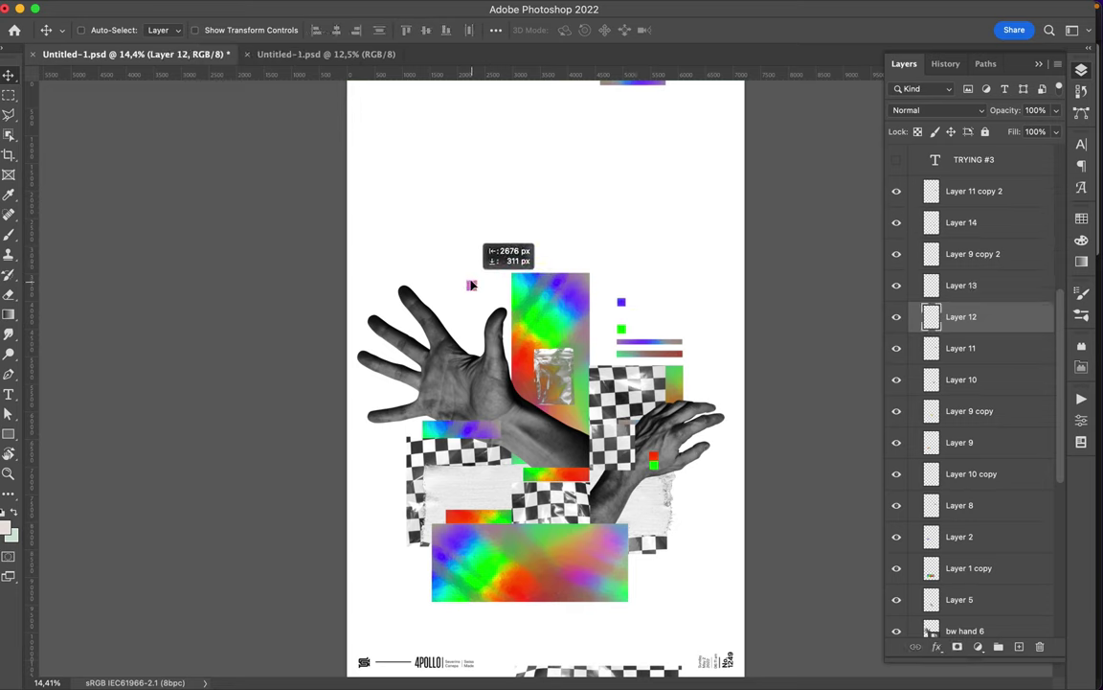
pyautogui.moveTo(618, 96); pyautogui.dragTo(536, 259)
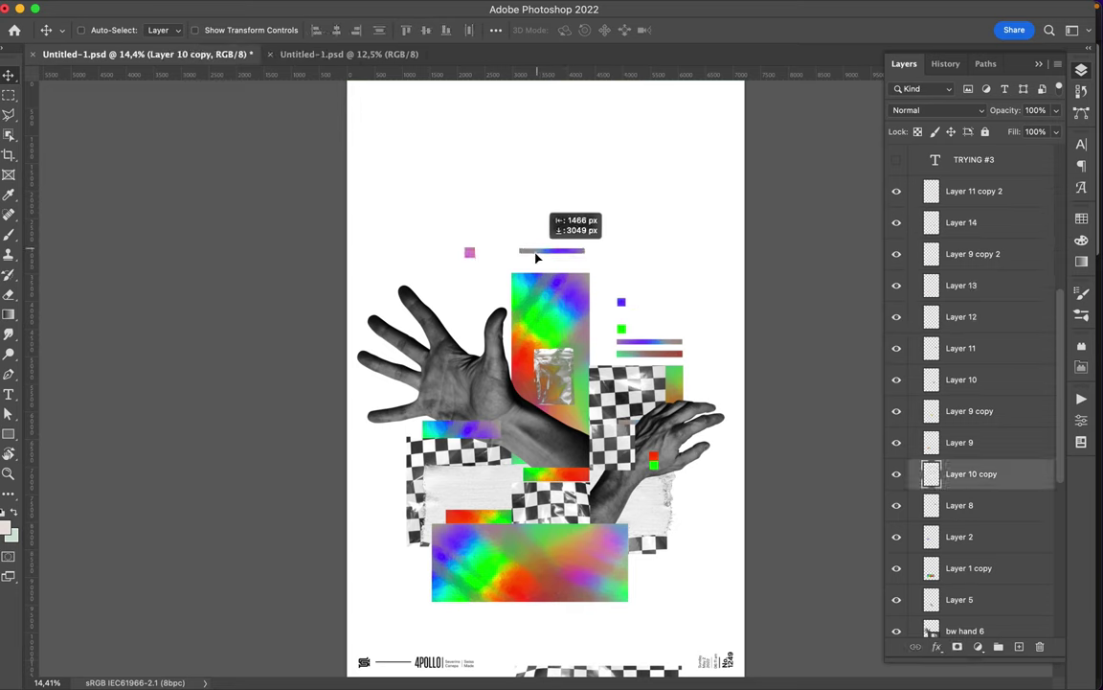
# Step: Raise the bottom checkerboard block, restack the checker strip and Layer 16, and move the foil down-right
pyautogui.moveTo(565, 675)
pyautogui.mouseDown()
pyautogui.moveTo(572, 651)
pyautogui.moveTo(489, 522)
pyautogui.mouseUp()
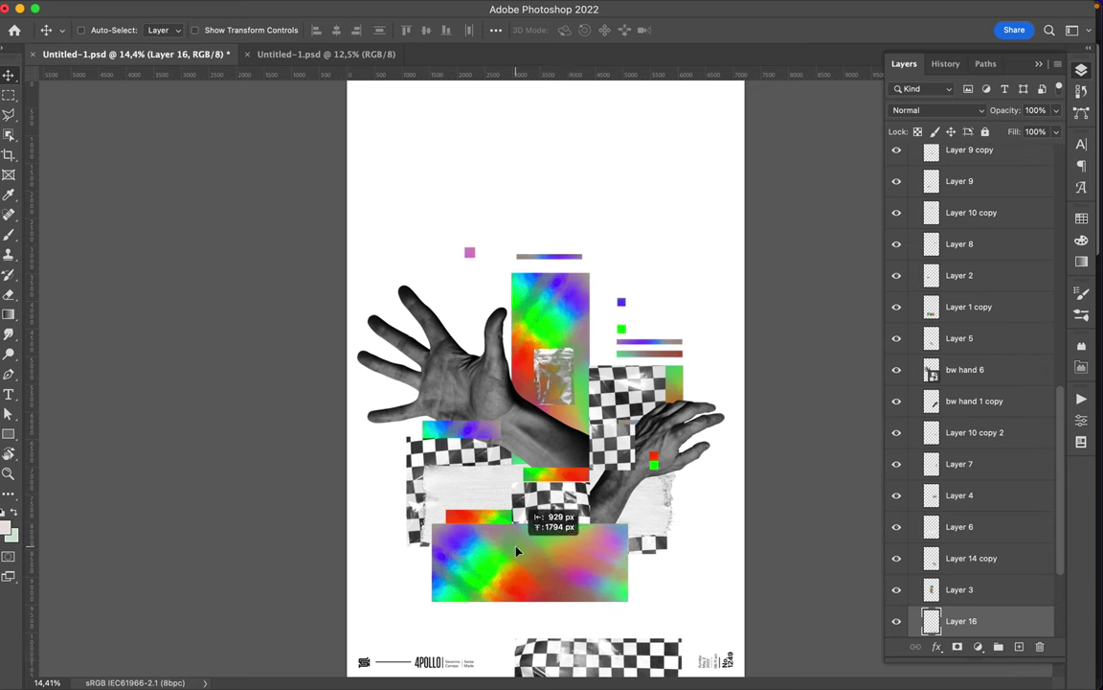
pyautogui.moveTo(961, 621); pyautogui.dragTo(967, 275)
pyautogui.moveTo(578, 521); pyautogui.dragTo(578, 561)
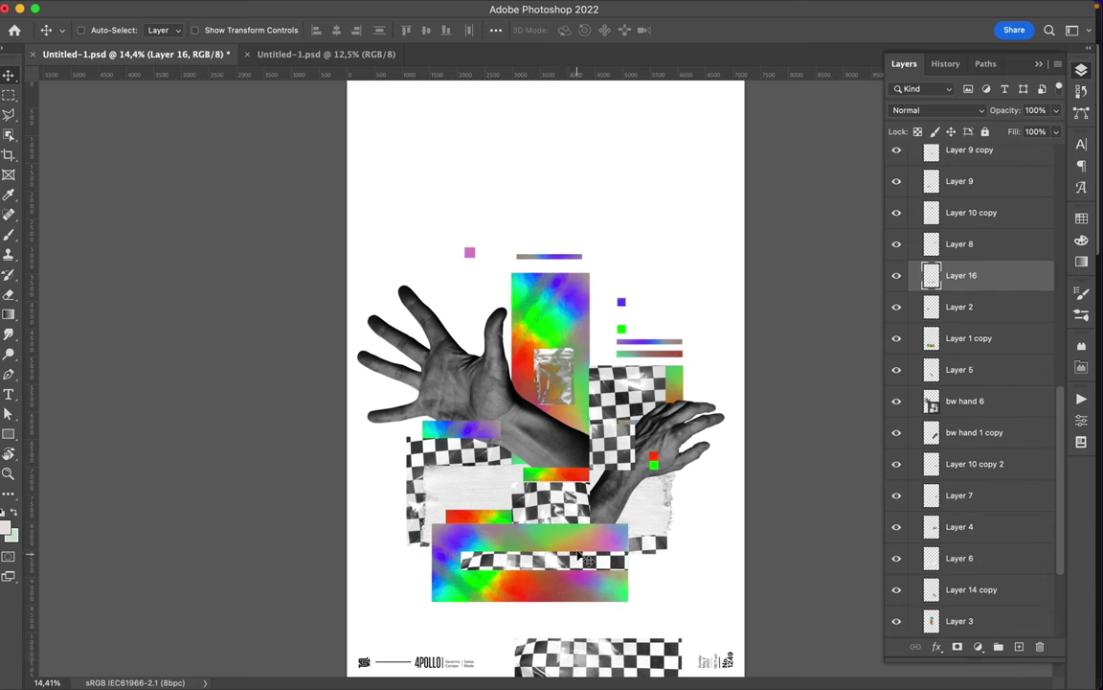
pyautogui.moveTo(544, 360); pyautogui.dragTo(553, 396)
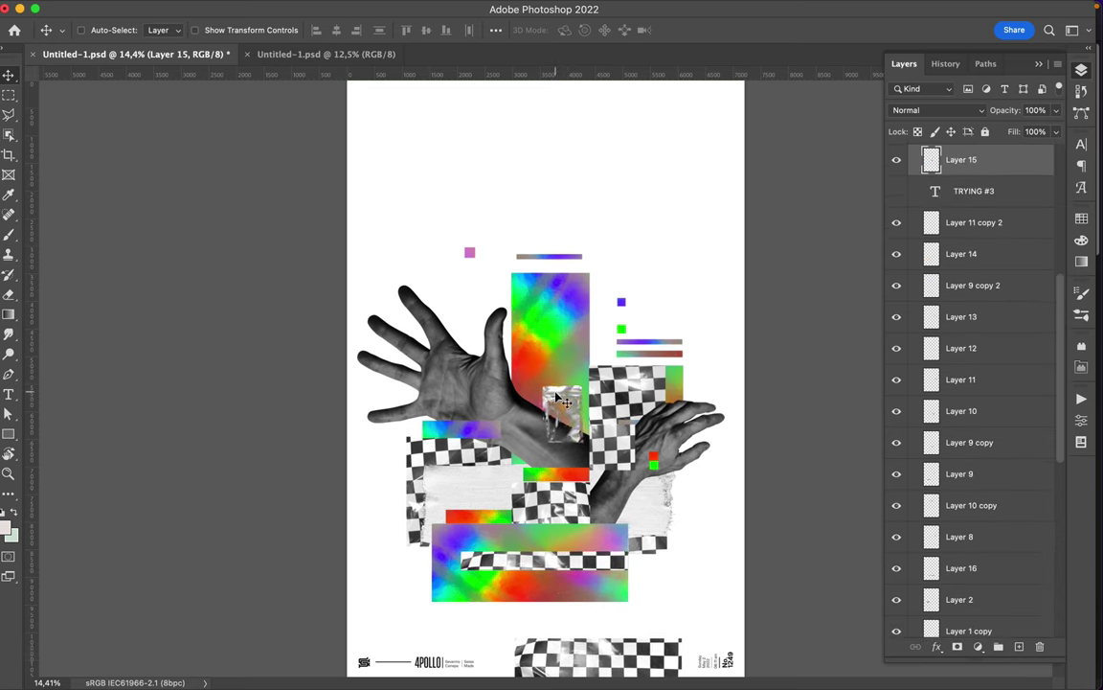
# Step: Rotate the gradient rectangle horizontal and shift it slightly left
pyautogui.keyDown('ctrl'); pyautogui.click(559, 323); pyautogui.keyUp('ctrl')
pyautogui.hotkey('ctrl', 't')
pyautogui.moveTo(517, 251); pyautogui.dragTo(428, 405)
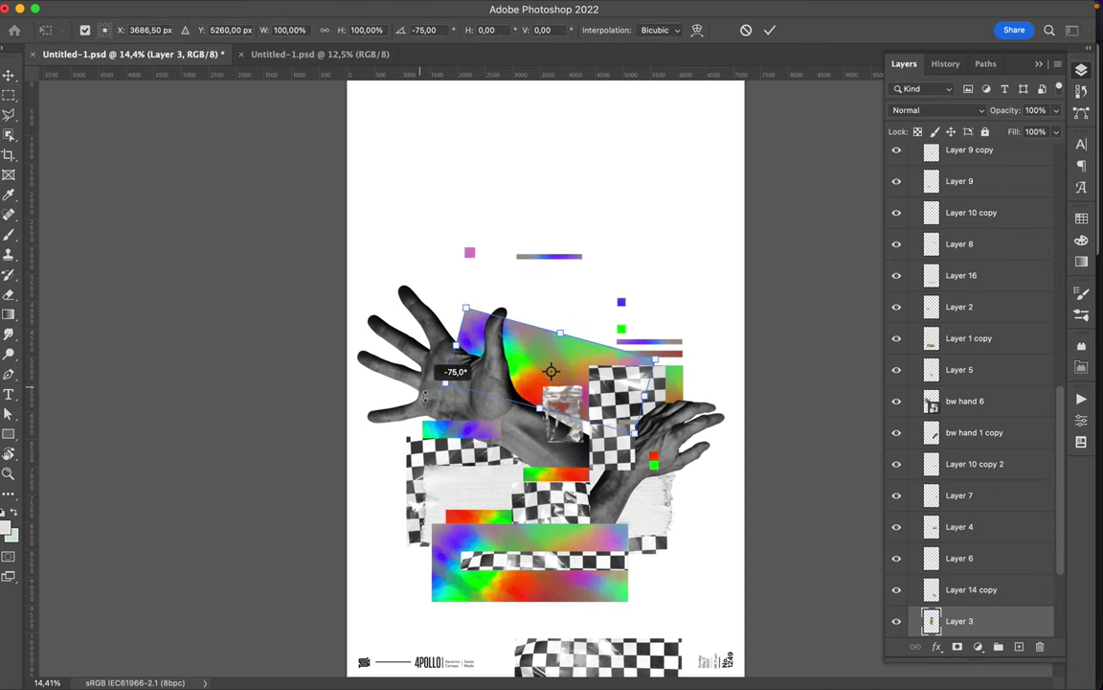
pyautogui.press('Return')
pyautogui.moveTo(556, 389); pyautogui.dragTo(497, 389)
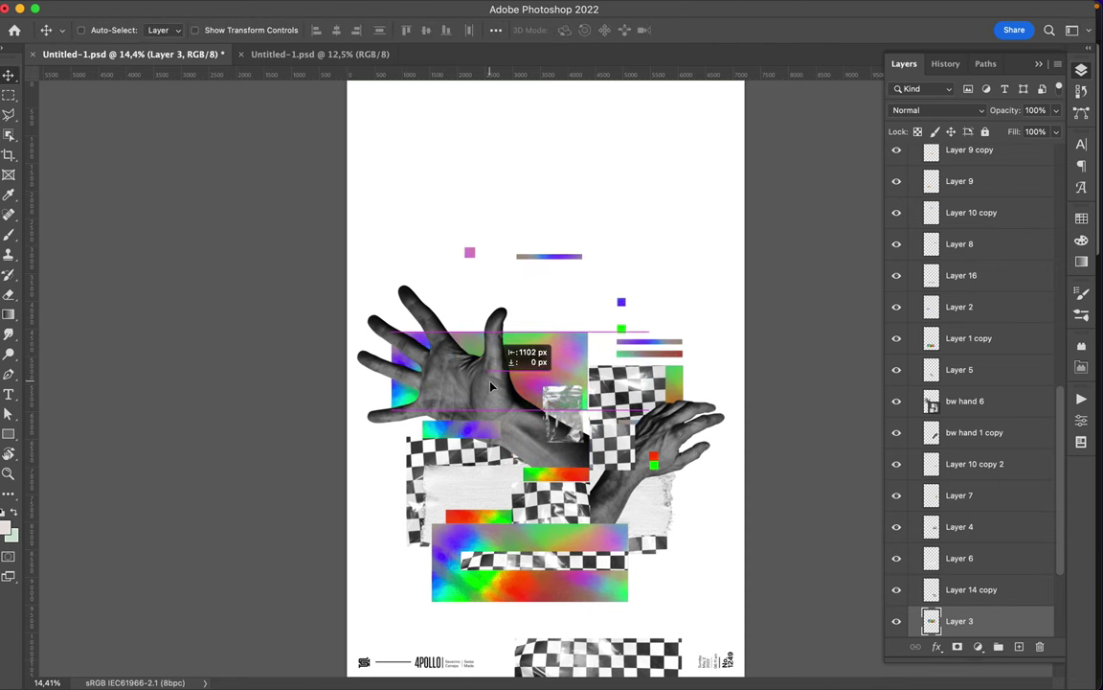
# Step: Raise the foil scrap, lower the thin gradient bar and nudge the pink square right
pyautogui.moveTo(575, 419); pyautogui.dragTo(575, 378)
pyautogui.moveTo(571, 256); pyautogui.dragTo(574, 329)
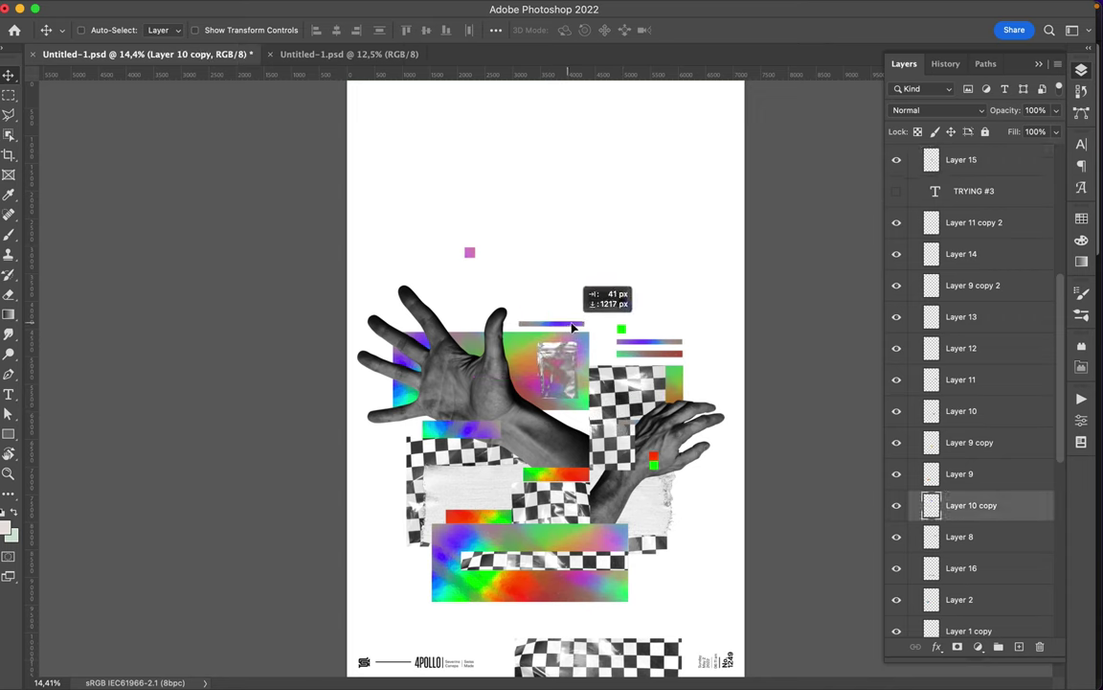
pyautogui.moveTo(475, 254); pyautogui.dragTo(562, 314)
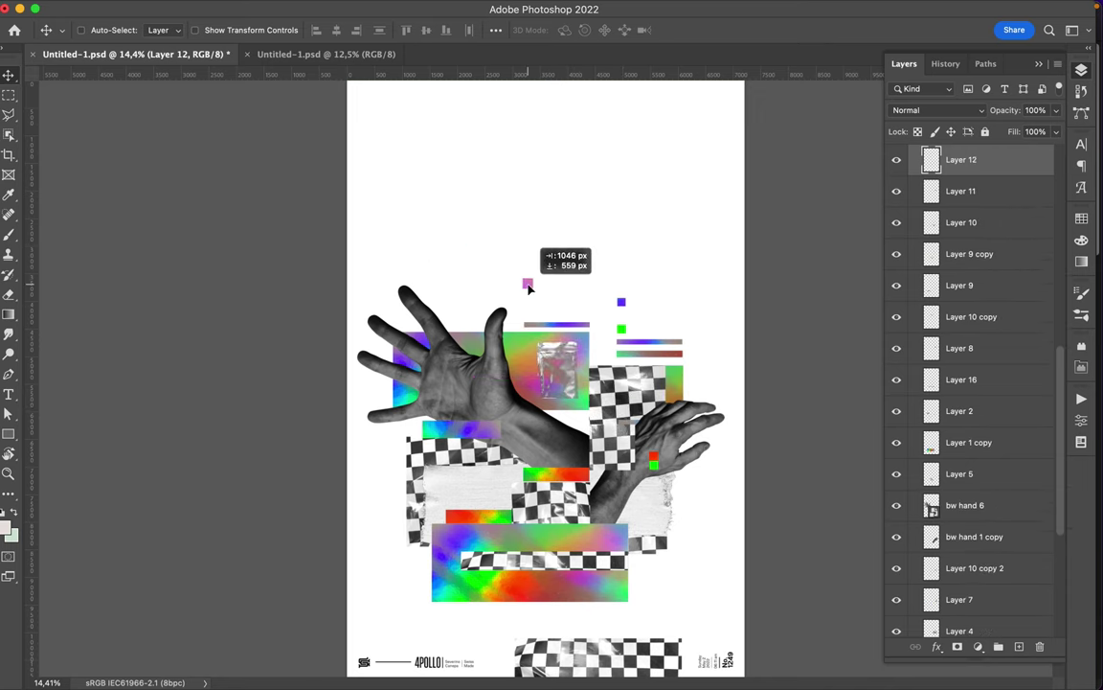
pyautogui.click(469, 489)
# Step: Copy a rectangle of the white brushed strip to its own layer and duplicate it to extend the strip
pyautogui.press('m')
pyautogui.moveTo(566, 447); pyautogui.dragTo(403, 558)
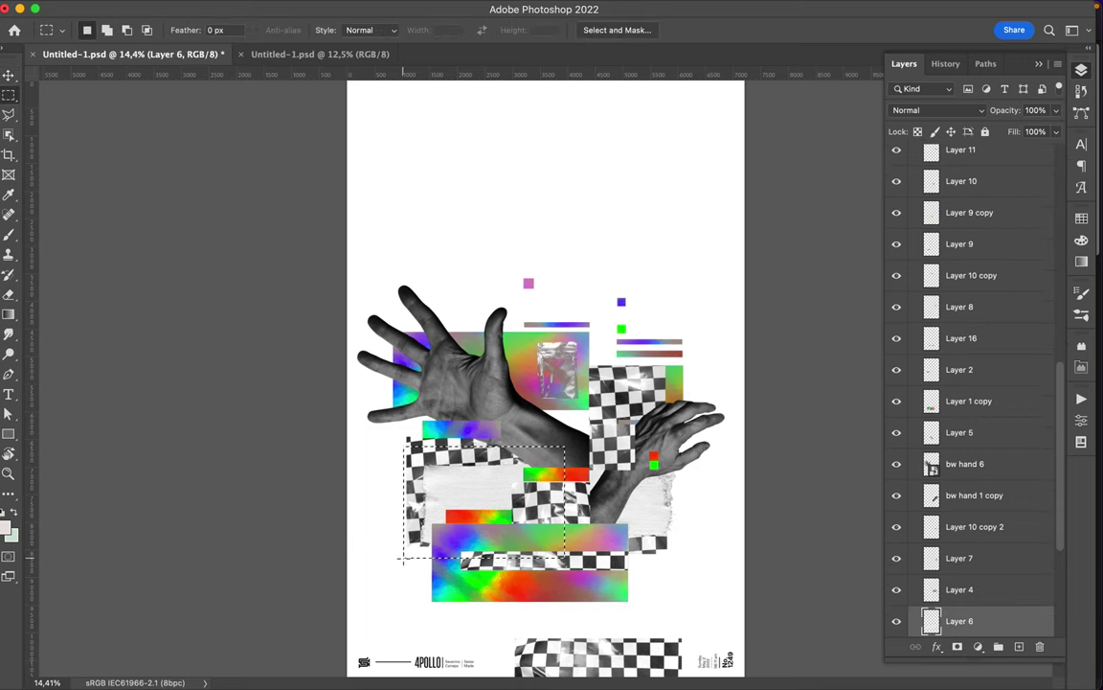
pyautogui.hotkey('ctrl', 'j')
pyautogui.press('v')
pyautogui.moveTo(441, 460); pyautogui.dragTo(437, 434)
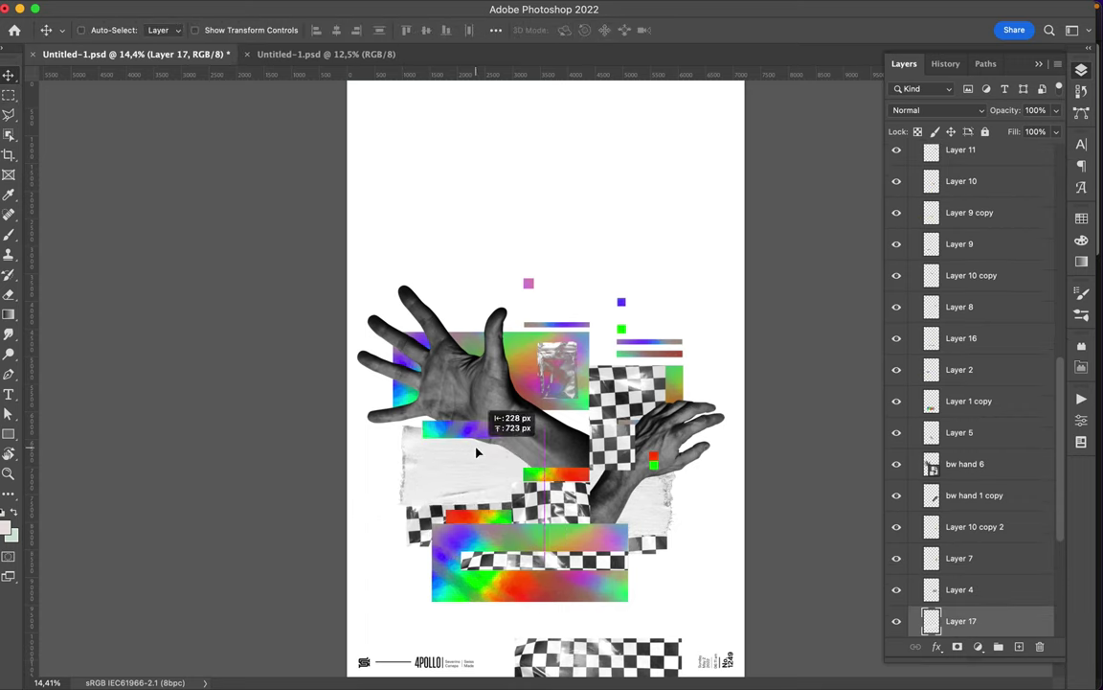
pyautogui.click(564, 479)
pyautogui.click(382, 475)
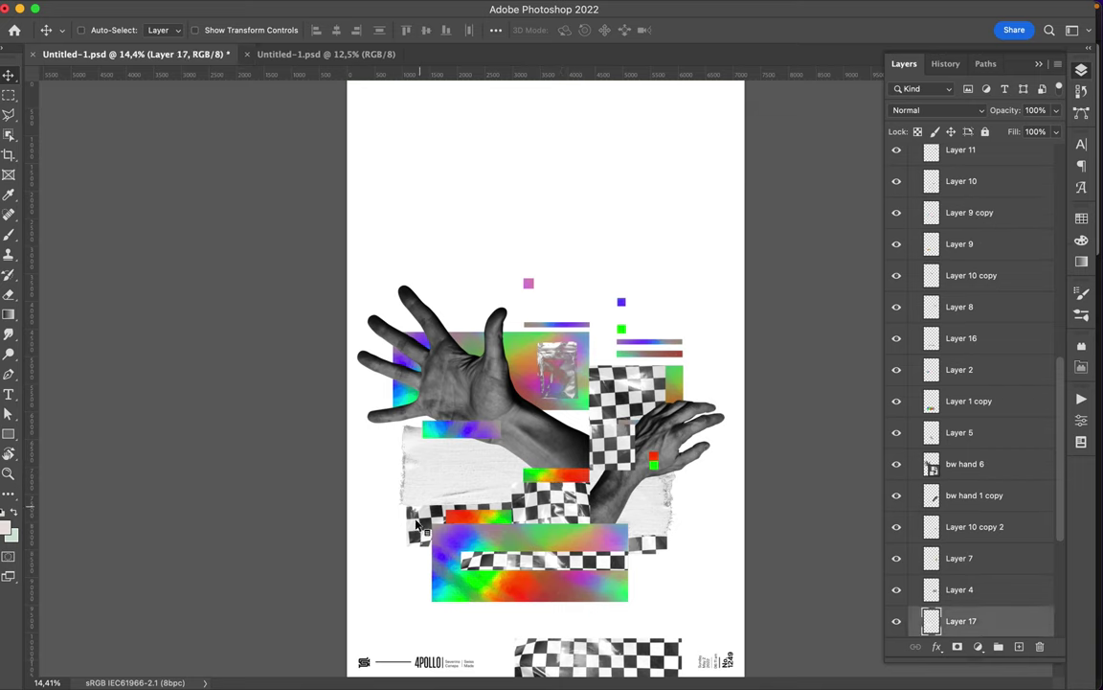
pyautogui.moveTo(382, 475)
pyautogui.mouseDown()
pyautogui.moveTo(430, 529)
pyautogui.moveTo(514, 520)
pyautogui.mouseUp()
# Step: Scale the bottom gradient strip smaller
pyautogui.click(580, 573)
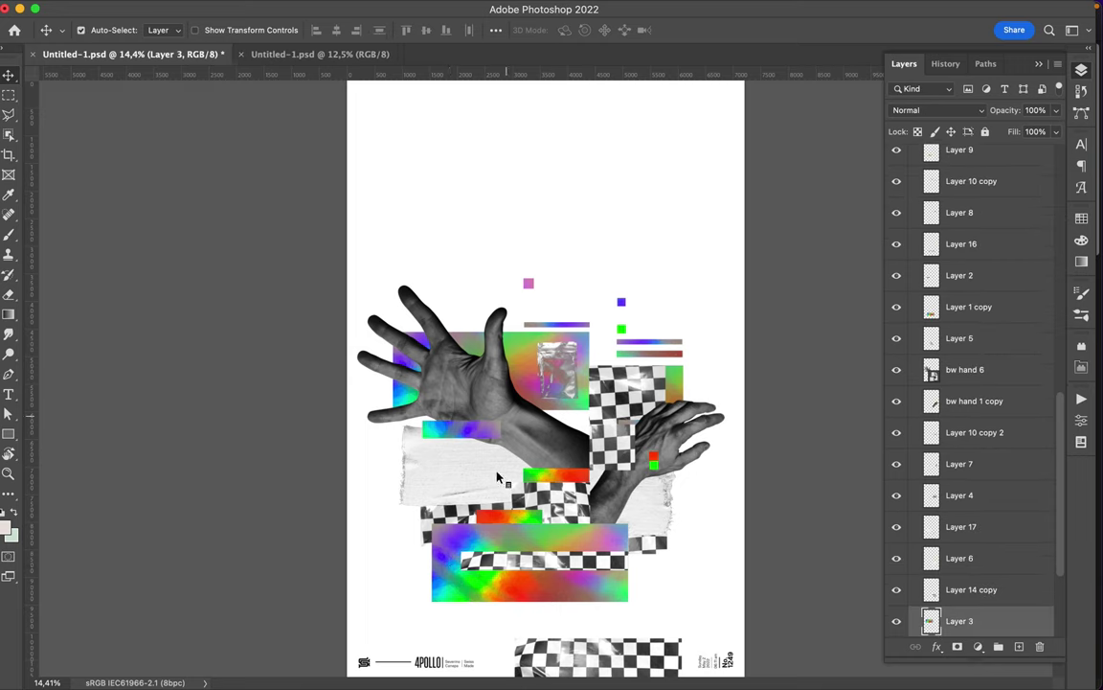
pyautogui.click(440, 536)
pyautogui.hotkey('ctrl', 't')
pyautogui.moveTo(433, 601); pyautogui.dragTo(502, 571)
pyautogui.press('Return')
pyautogui.keyDown('ctrl'); pyautogui.click(518, 571); pyautogui.keyUp('ctrl')
# Step: Select a piece of the bottom checkerboard strip and move it down-right
pyautogui.press('m')
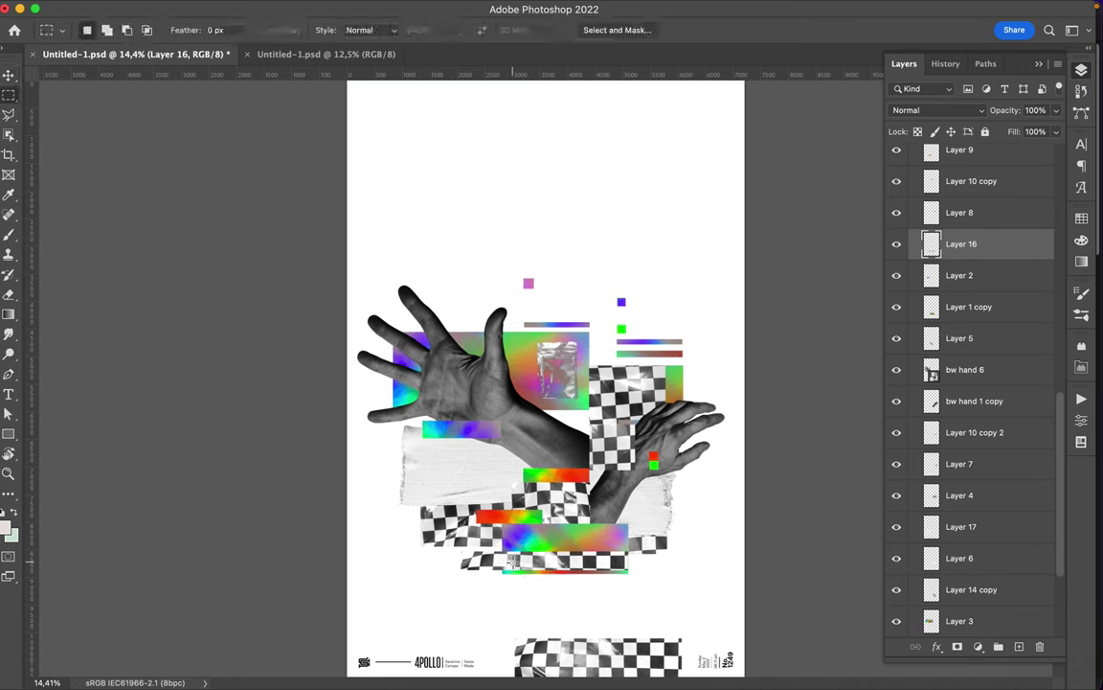
pyautogui.moveTo(422, 609); pyautogui.dragTo(686, 562)
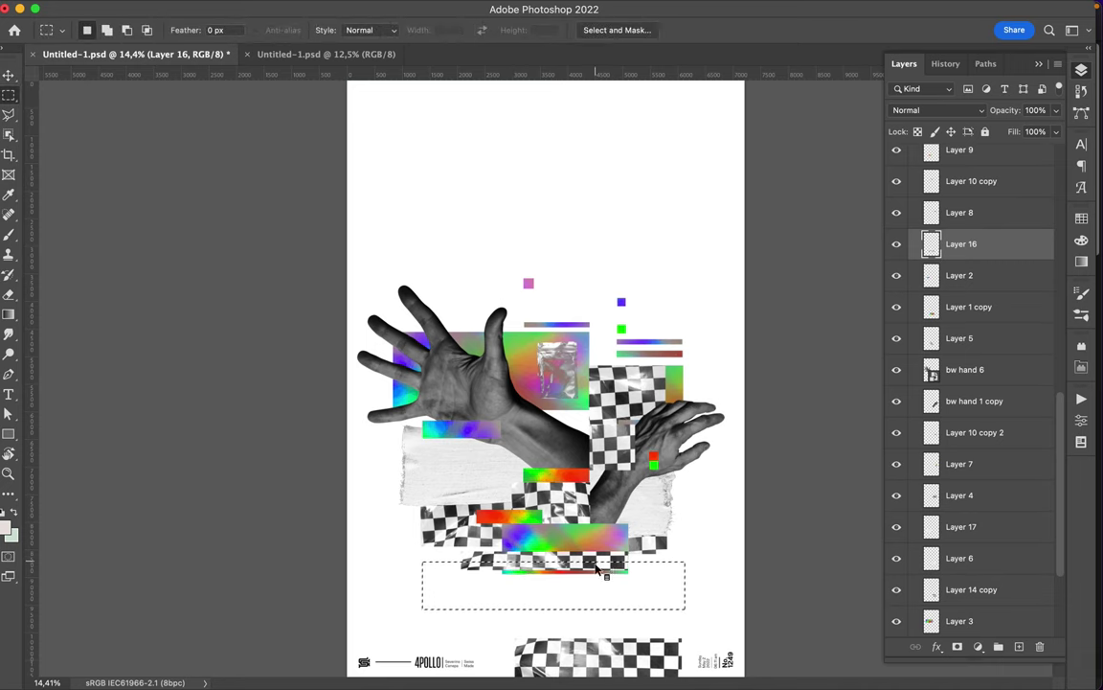
pyautogui.moveTo(574, 532); pyautogui.dragTo(667, 594)
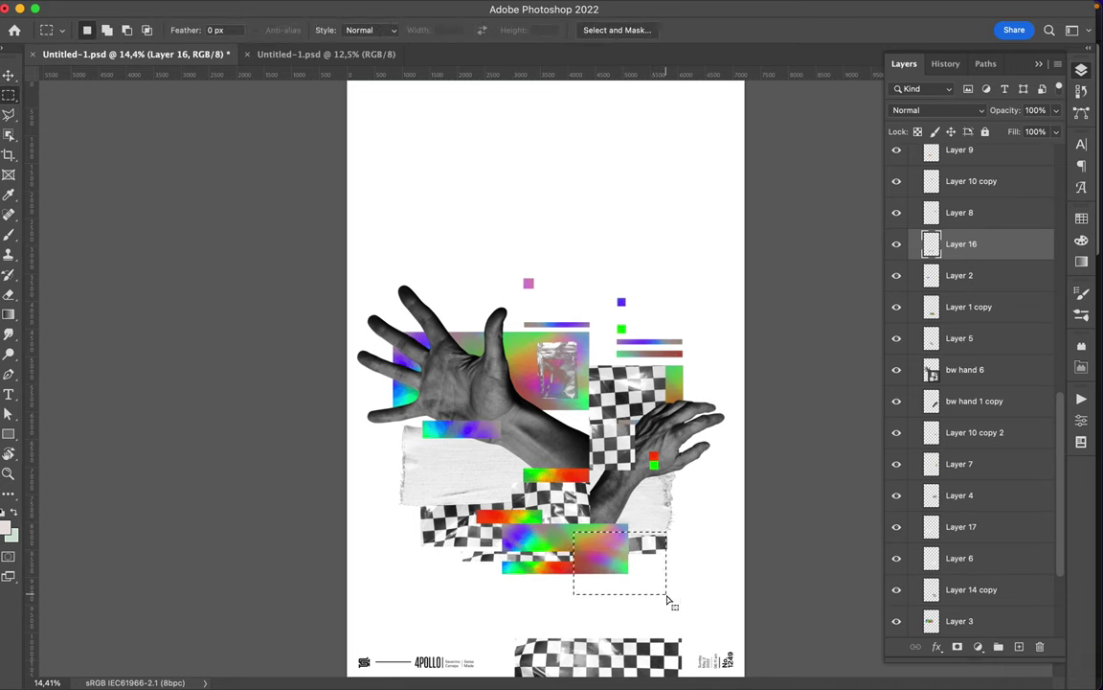
pyautogui.press('v')
pyautogui.moveTo(494, 553); pyautogui.dragTo(548, 579)
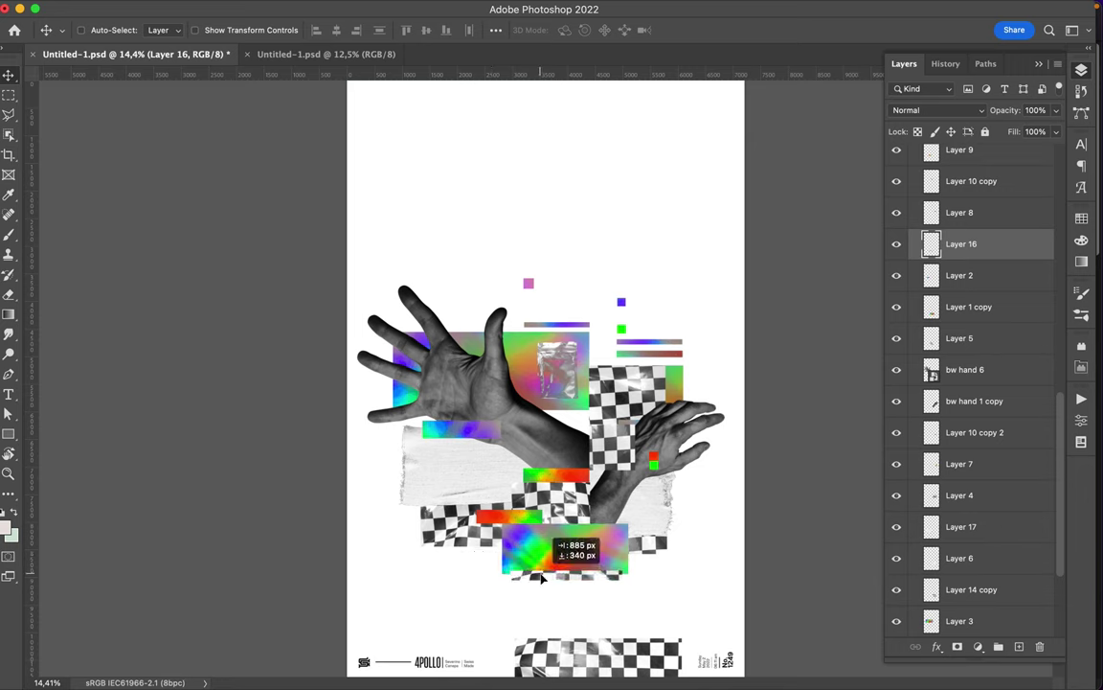
# Step: Raise a rainbow block behind the hand and duplicate the black-and-white hand upward
pyautogui.moveTo(541, 469); pyautogui.dragTo(567, 430)
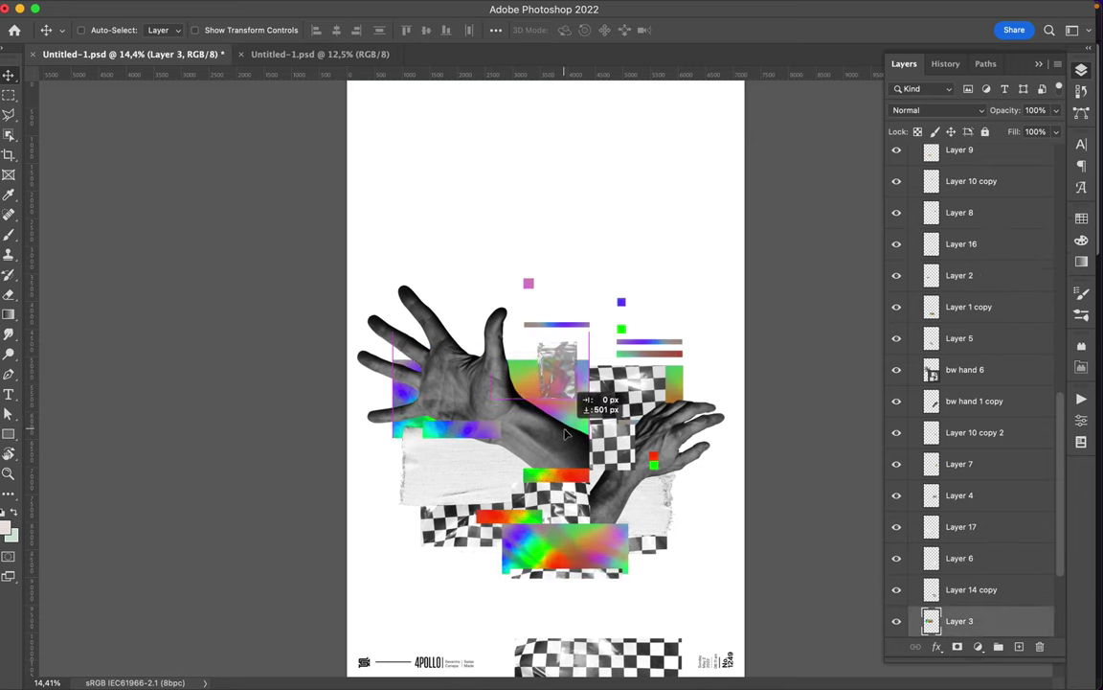
pyautogui.moveTo(567, 430)
pyautogui.mouseDown()
pyautogui.moveTo(565, 387)
pyautogui.moveTo(554, 414)
pyautogui.mouseUp()
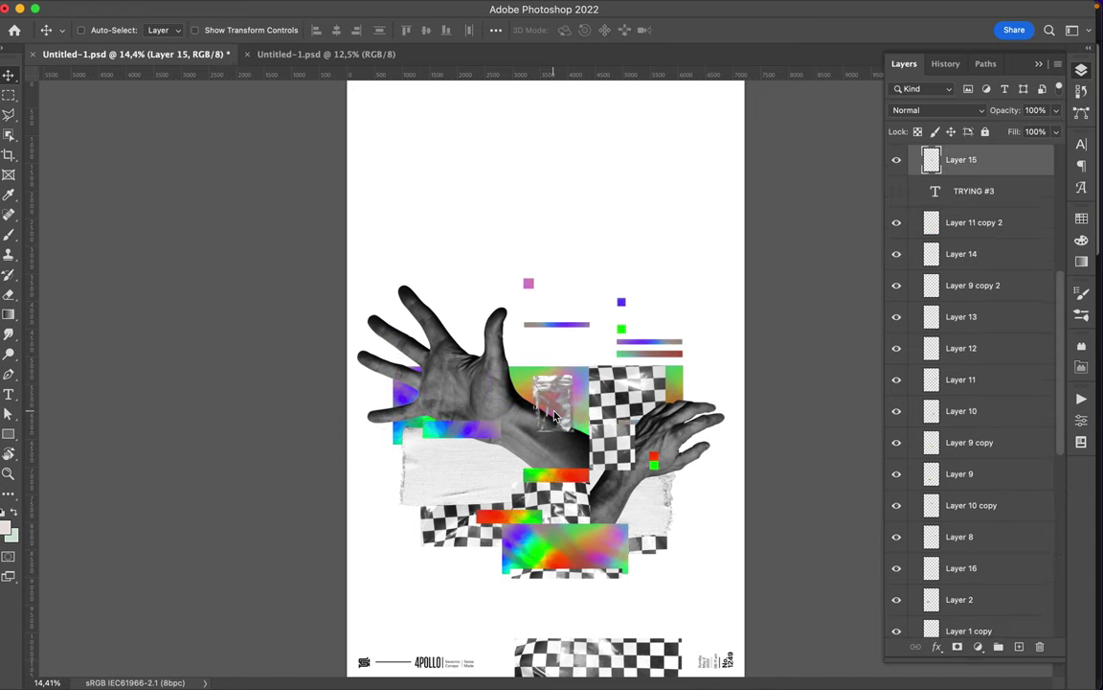
pyautogui.keyDown('super'); pyautogui.click(427, 353); pyautogui.keyUp('super')
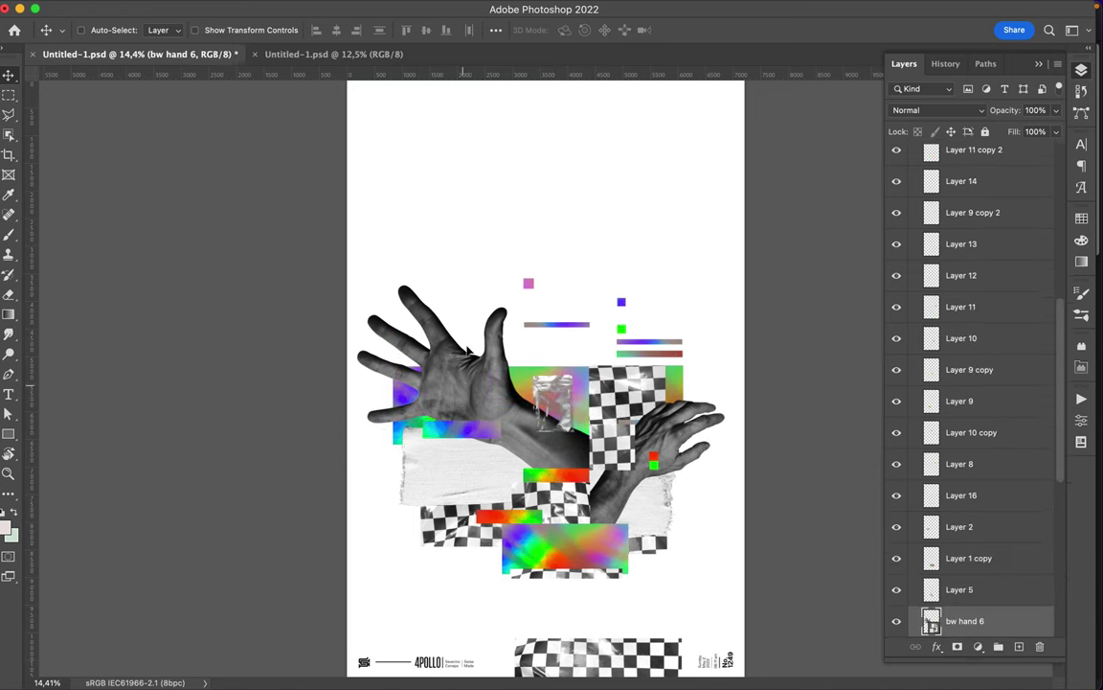
pyautogui.moveTo(426, 352); pyautogui.dragTo(435, 293)
pyautogui.press('super+t')
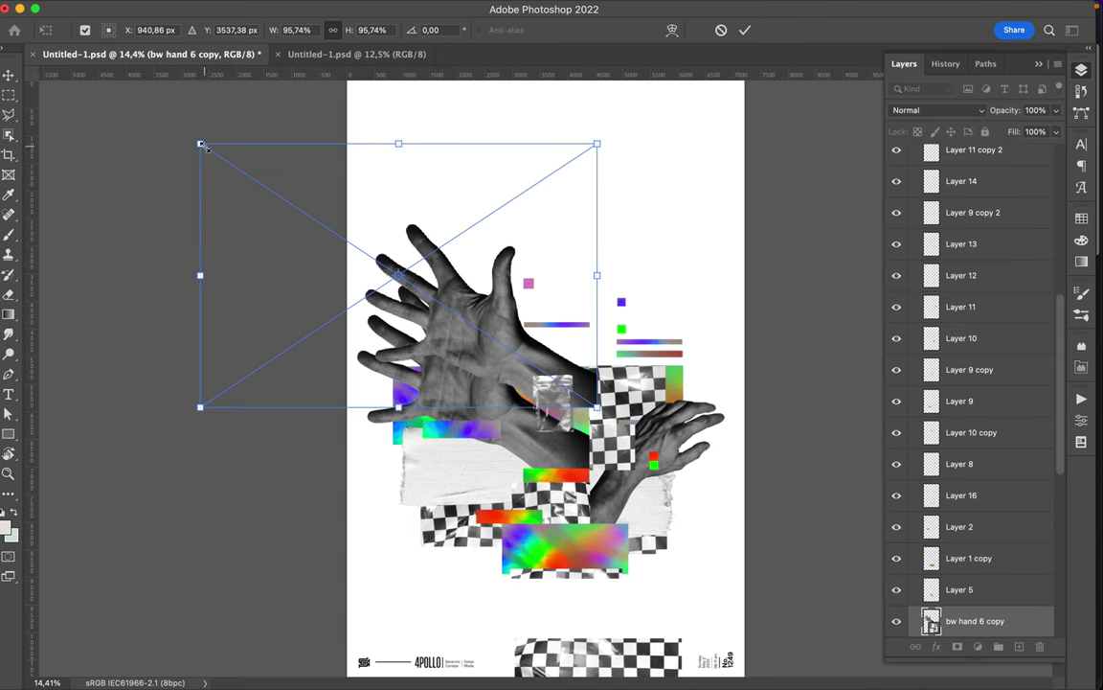
# Step: Shrink the hand copy, move it up-right, and drag its layer below Layer 10 copy 2
pyautogui.moveTo(201, 144)
pyautogui.mouseDown()
pyautogui.moveTo(381, 255)
pyautogui.moveTo(450, 261)
pyautogui.mouseUp()
pyautogui.press('Return')
pyautogui.click(232, 8)
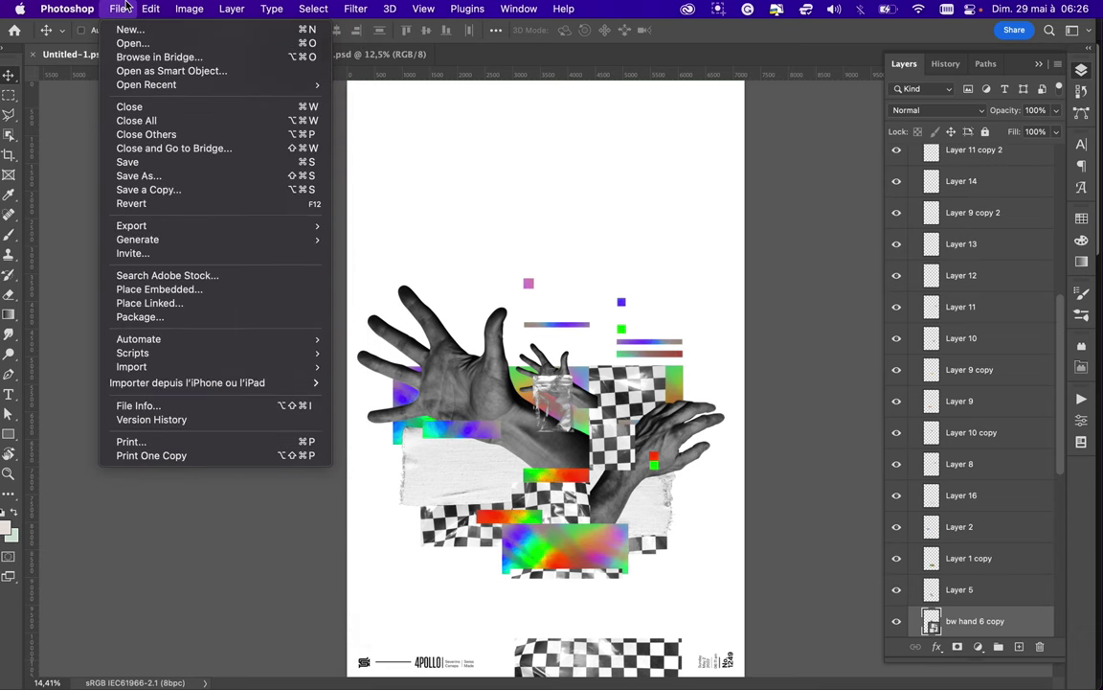
pyautogui.moveTo(150, 9)
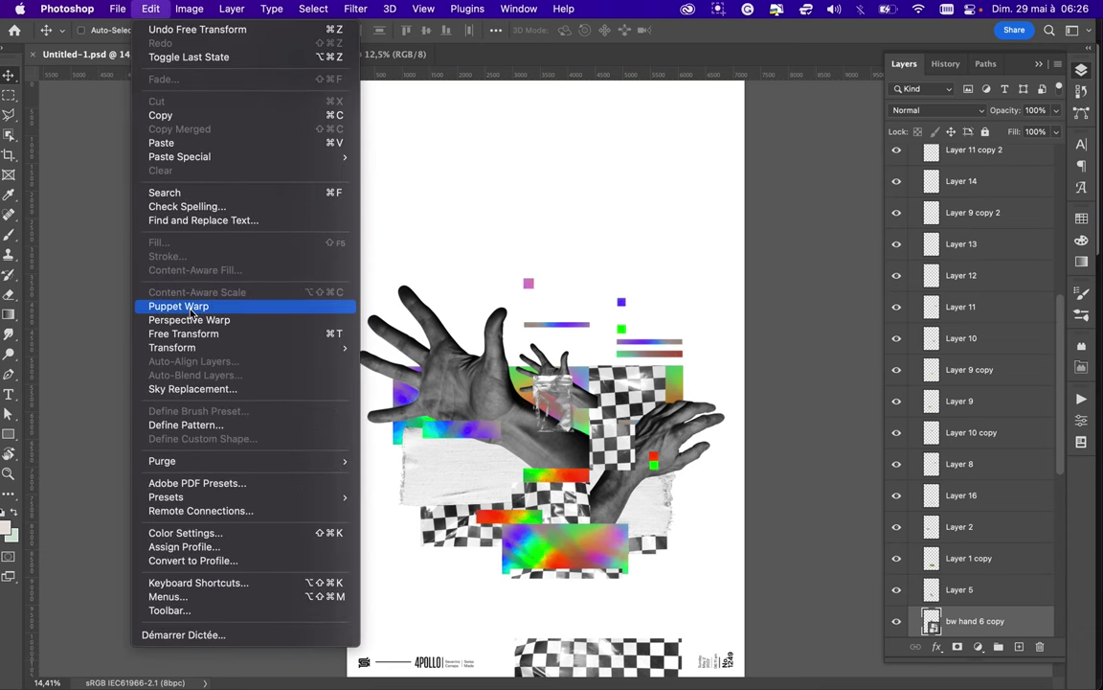
pyautogui.click(404, 623)
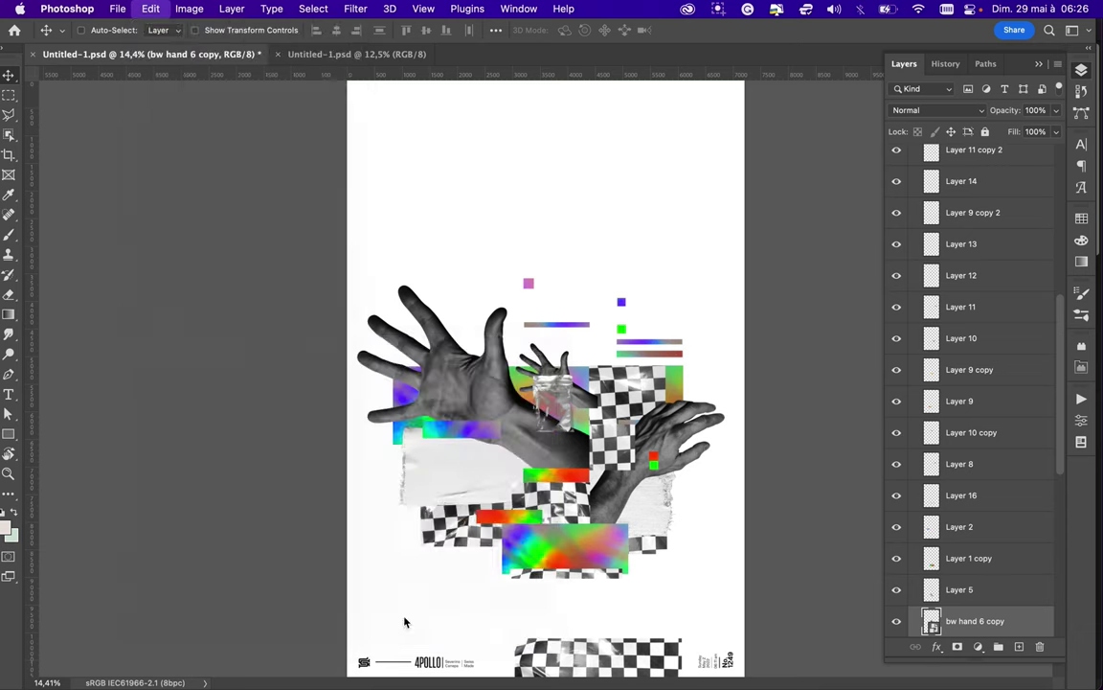
pyautogui.moveTo(568, 383); pyautogui.dragTo(588, 349)
pyautogui.scroll(-3, 1005, 448)
pyautogui.moveTo(972, 463); pyautogui.dragTo(986, 586)
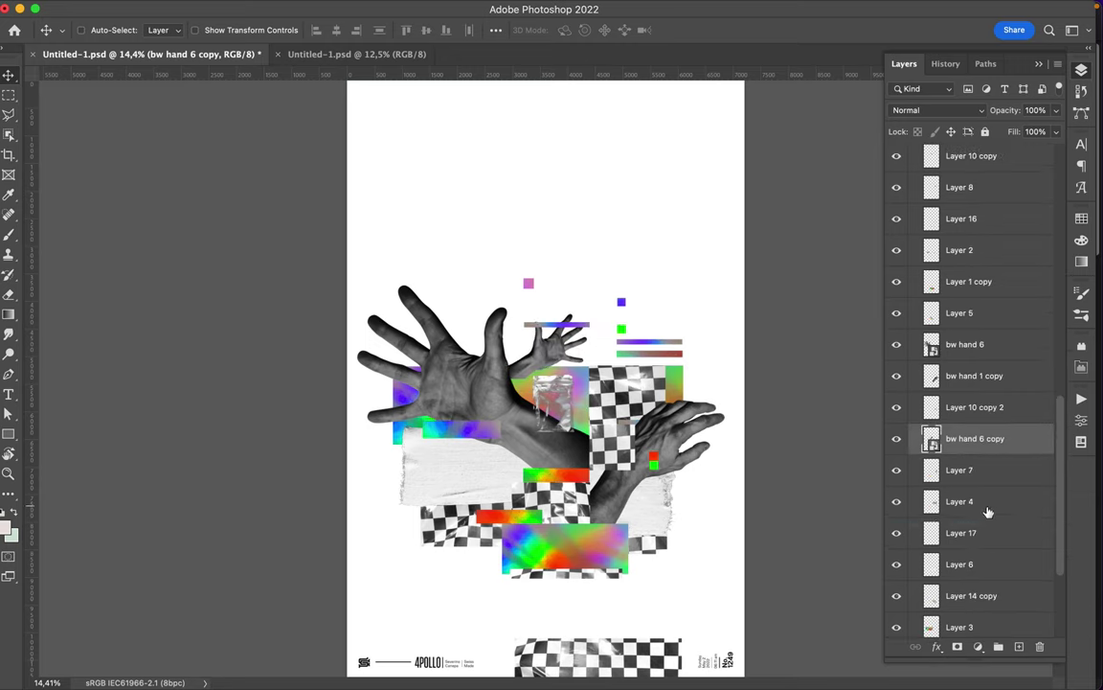
pyautogui.moveTo(974, 438); pyautogui.dragTo(987, 596)
pyautogui.scroll(-3, 996, 431)
pyautogui.moveTo(975, 426)
pyautogui.mouseDown()
pyautogui.moveTo(943, 574)
pyautogui.moveTo(961, 498)
pyautogui.mouseUp()
# Step: Select Layer 10 copy and add a layer mask to it
pyautogui.click(957, 494)
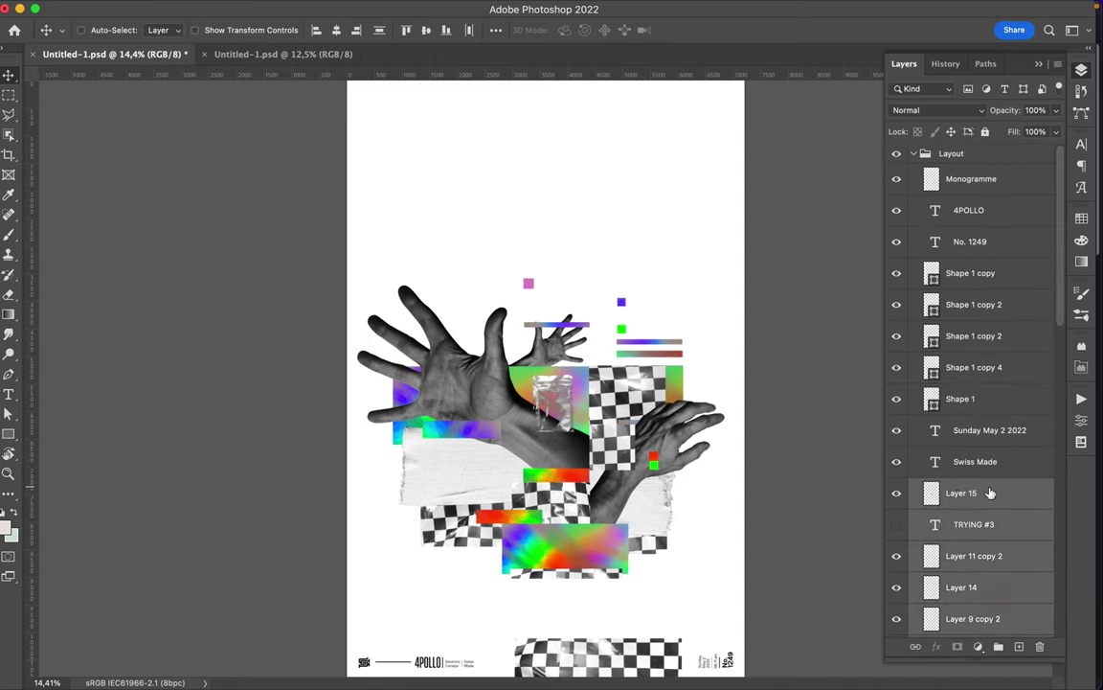
pyautogui.scroll(-5, 994, 458)
pyautogui.keyDown('shift'); pyautogui.click(960, 603); pyautogui.keyUp('shift')
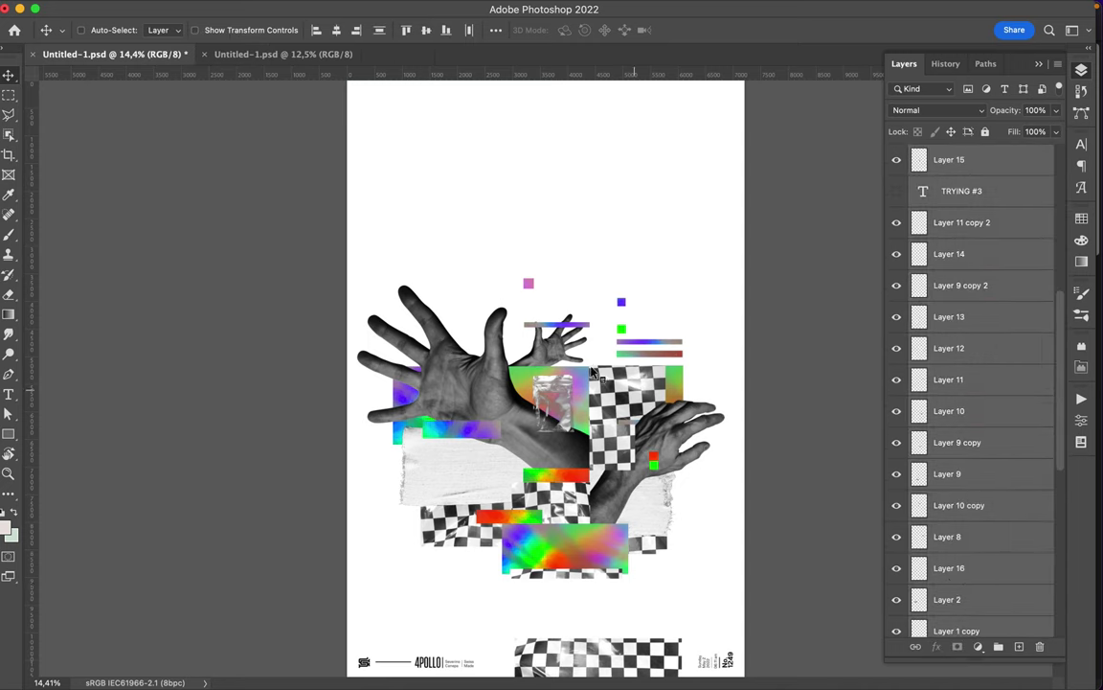
pyautogui.click(553, 332)
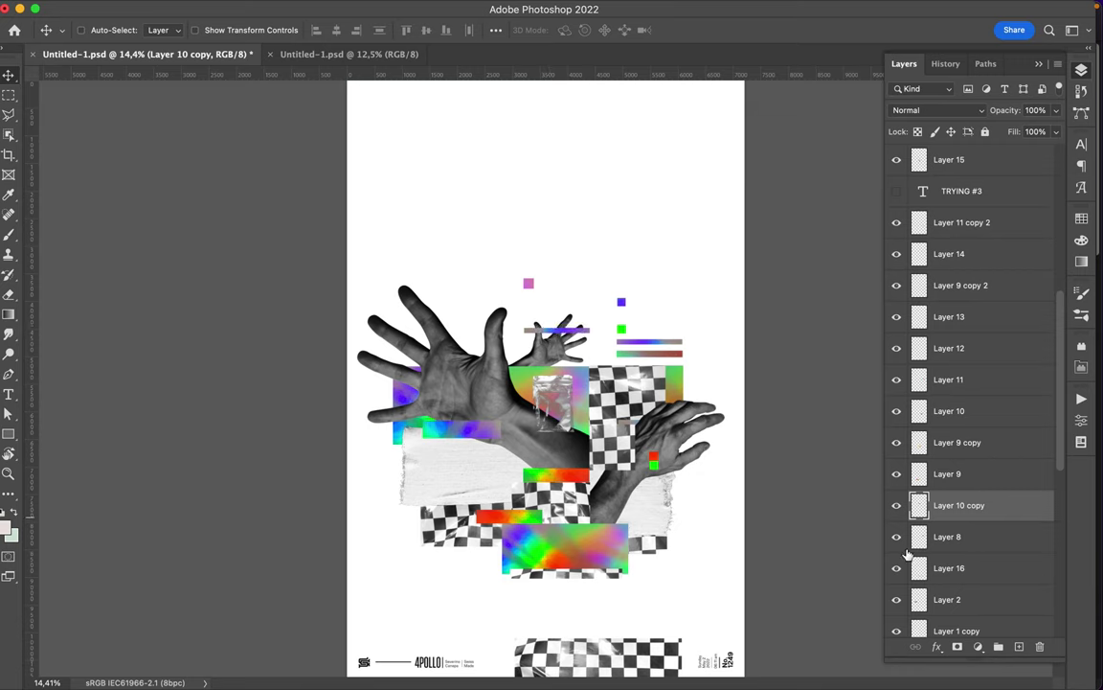
pyautogui.click(553, 355)
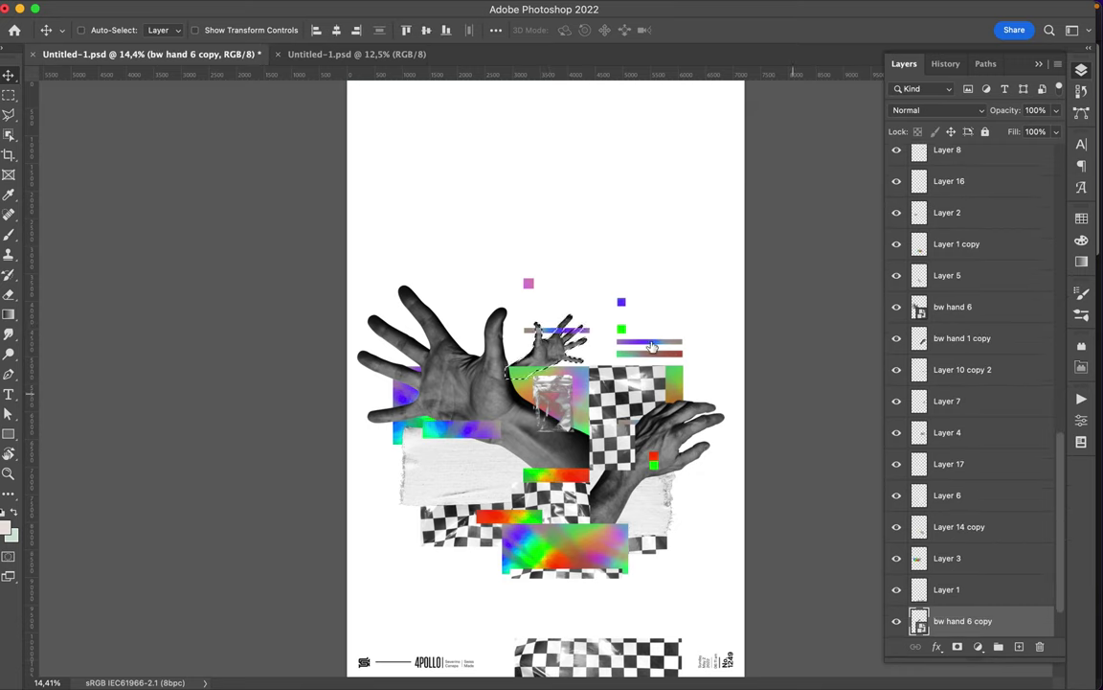
pyautogui.click(517, 330)
pyautogui.click(536, 349)
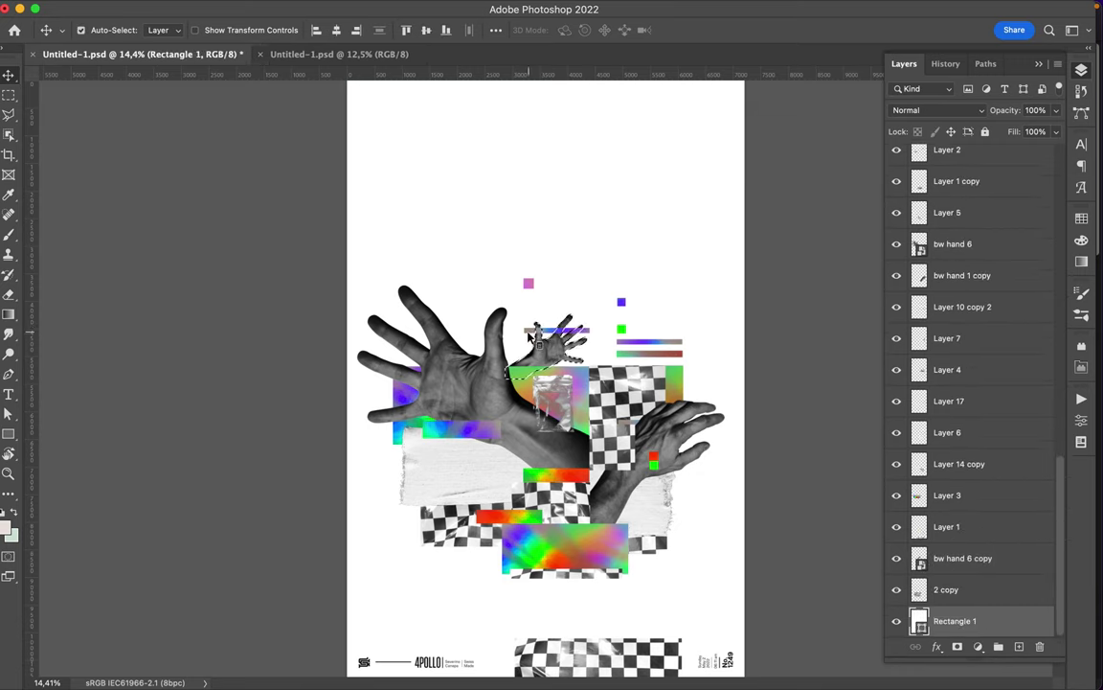
pyautogui.click(533, 335)
pyautogui.click(961, 647)
# Step: Try duplicating the lower gradient rectangle upward, then undo it
pyautogui.press('b')
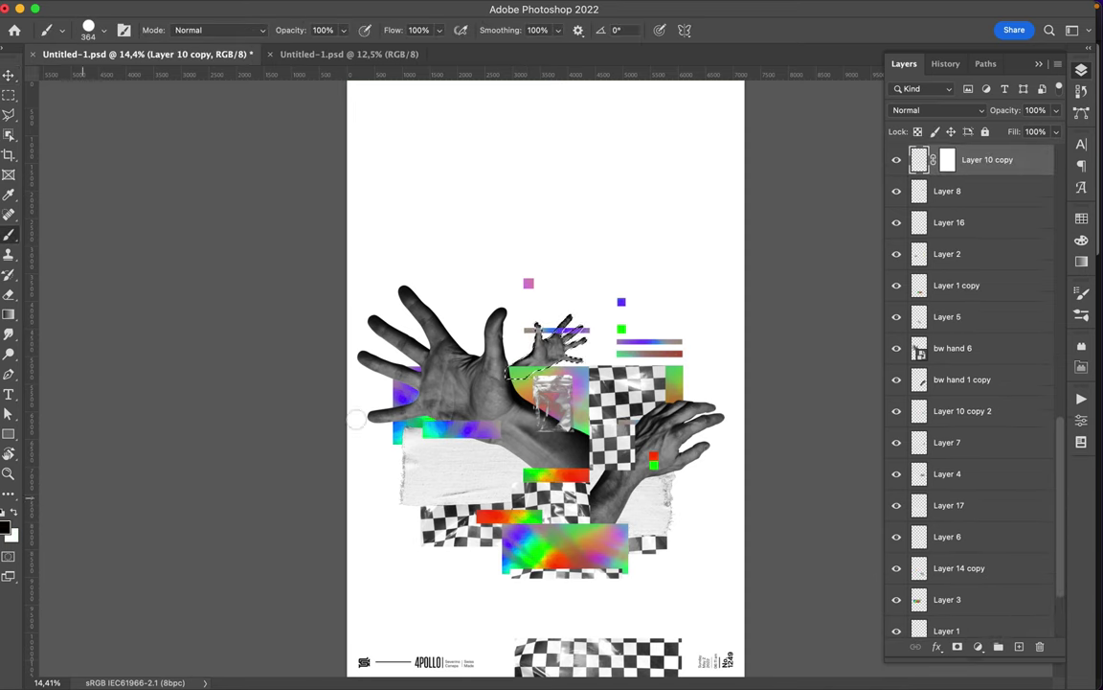
pyautogui.press('v')
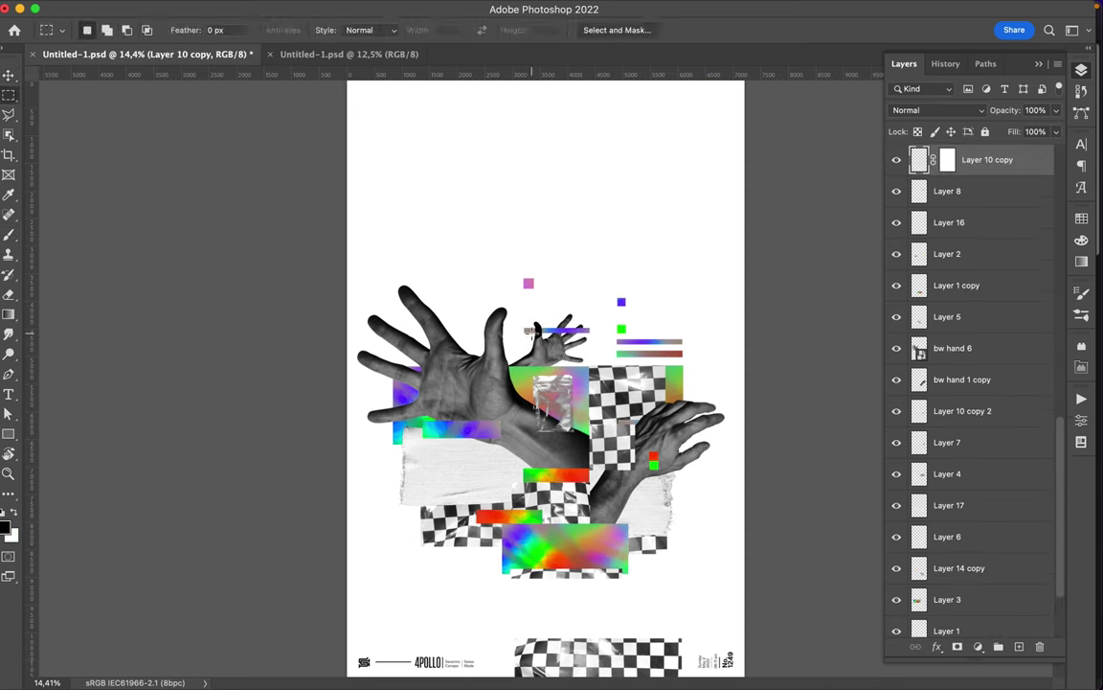
pyautogui.keyDown('alt'); pyautogui.moveTo(596, 546); pyautogui.dragTo(560, 359); pyautogui.keyUp('alt')
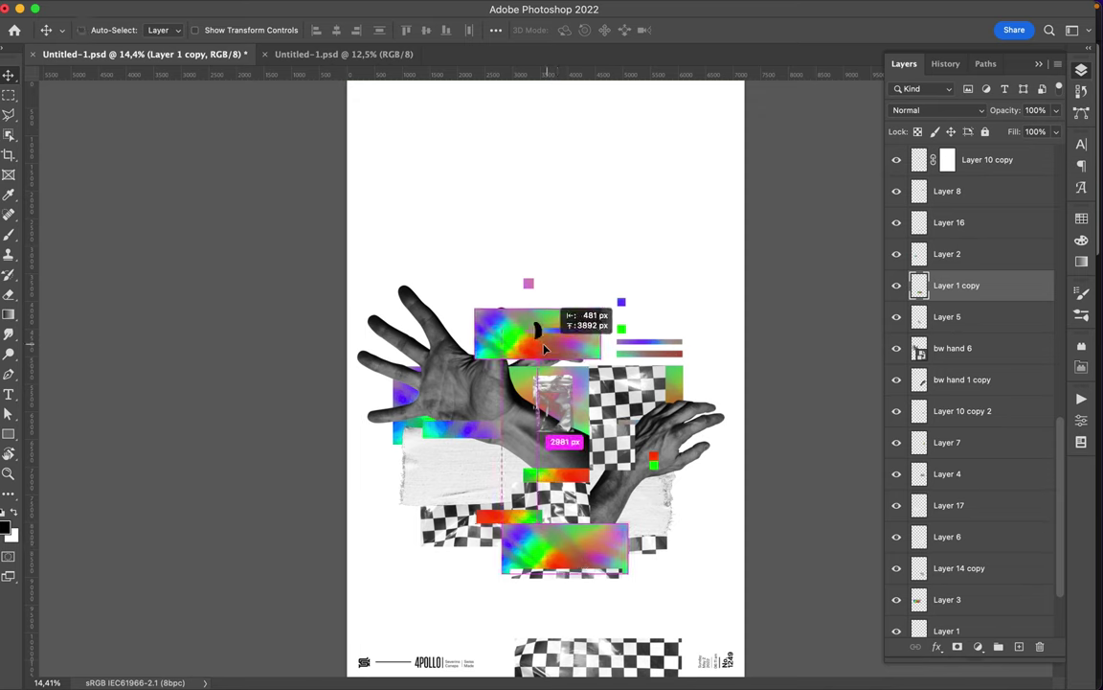
pyautogui.keyDown('ctrl'); pyautogui.click(538, 332); pyautogui.keyUp('ctrl')
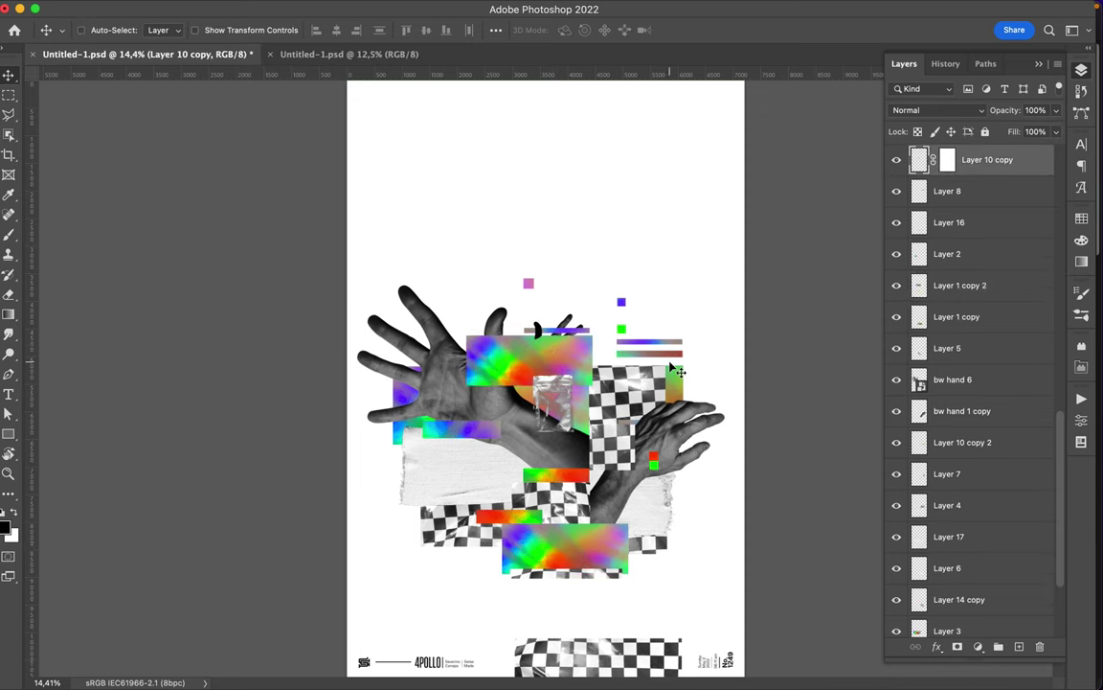
pyautogui.hotkey('ctrl', 'z')
# Step: Drag a copy of the rainbow block up over the large hand's palm
pyautogui.click(947, 158)
pyautogui.press('b')
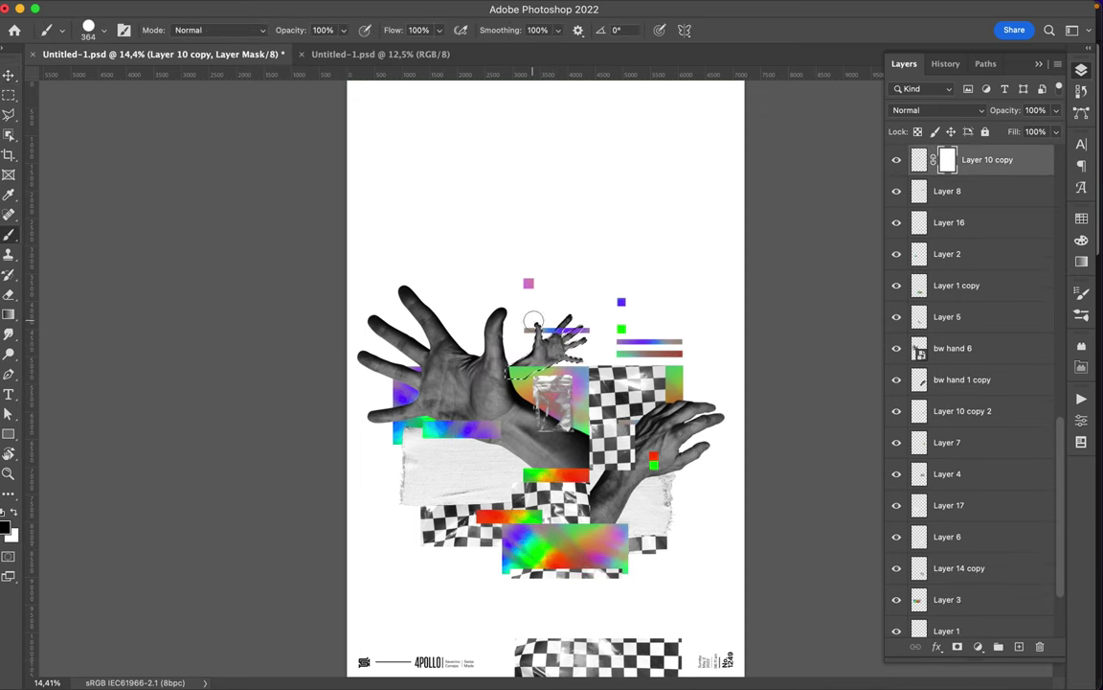
pyautogui.press('m')
pyautogui.press('v')
pyautogui.moveTo(583, 547); pyautogui.dragTo(514, 342)
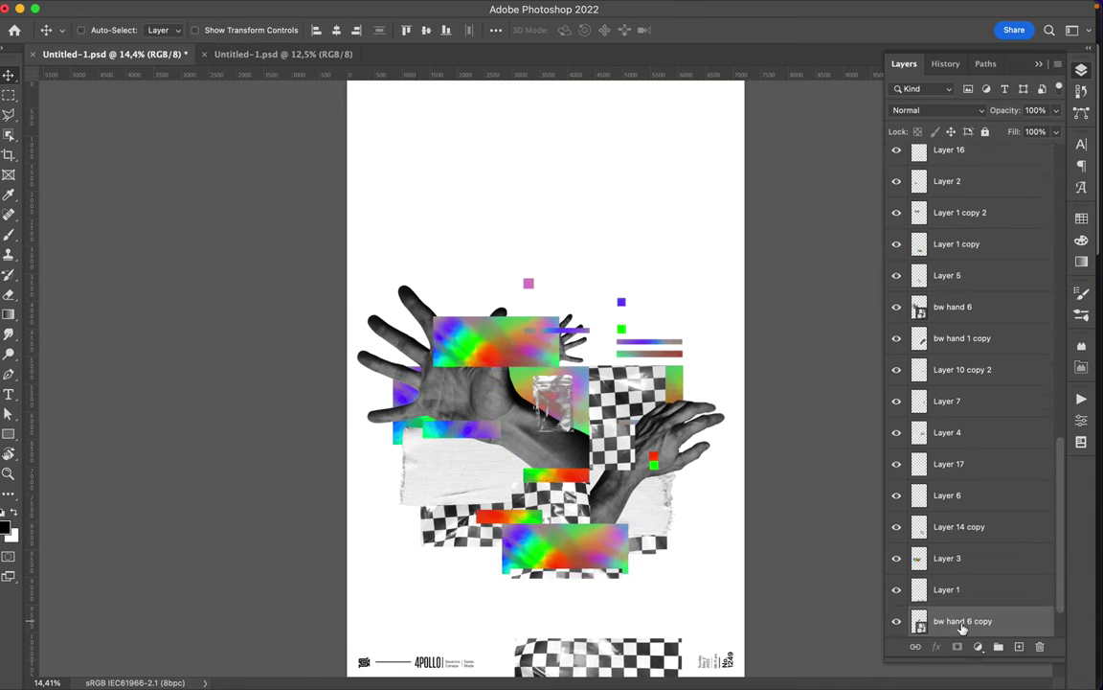
# Step: Restack bw hand 6 copy and Layer 10 copy below Layer 1 copy 2 and nudge the small hand right
pyautogui.moveTo(962, 622); pyautogui.dragTo(965, 245)
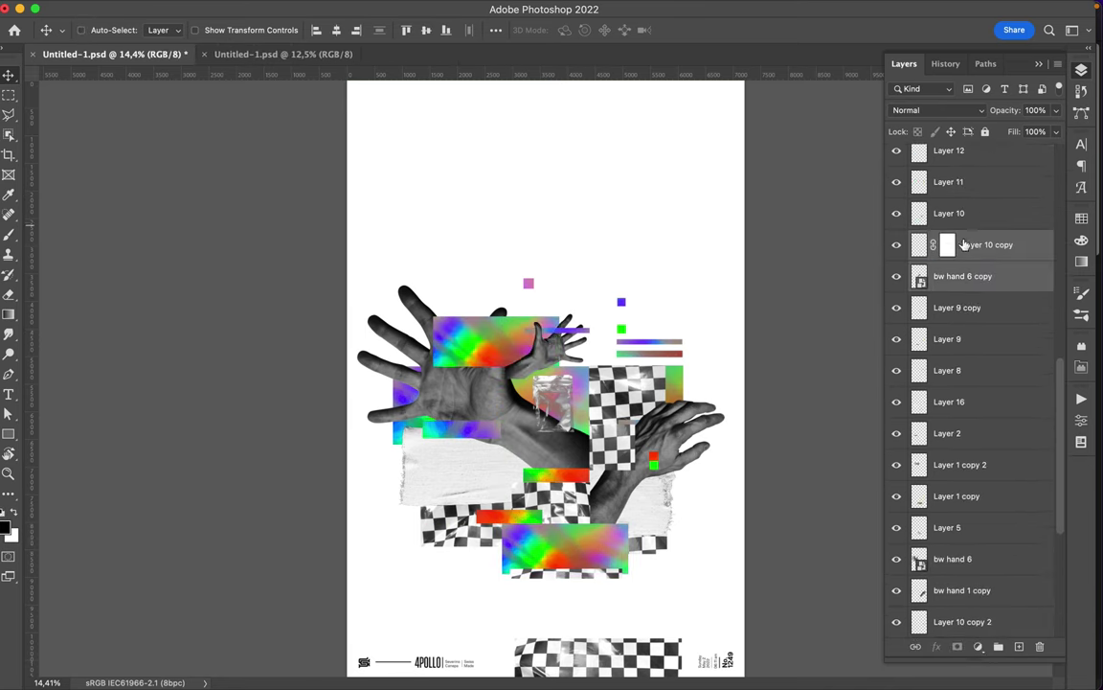
pyautogui.moveTo(560, 335); pyautogui.dragTo(586, 279)
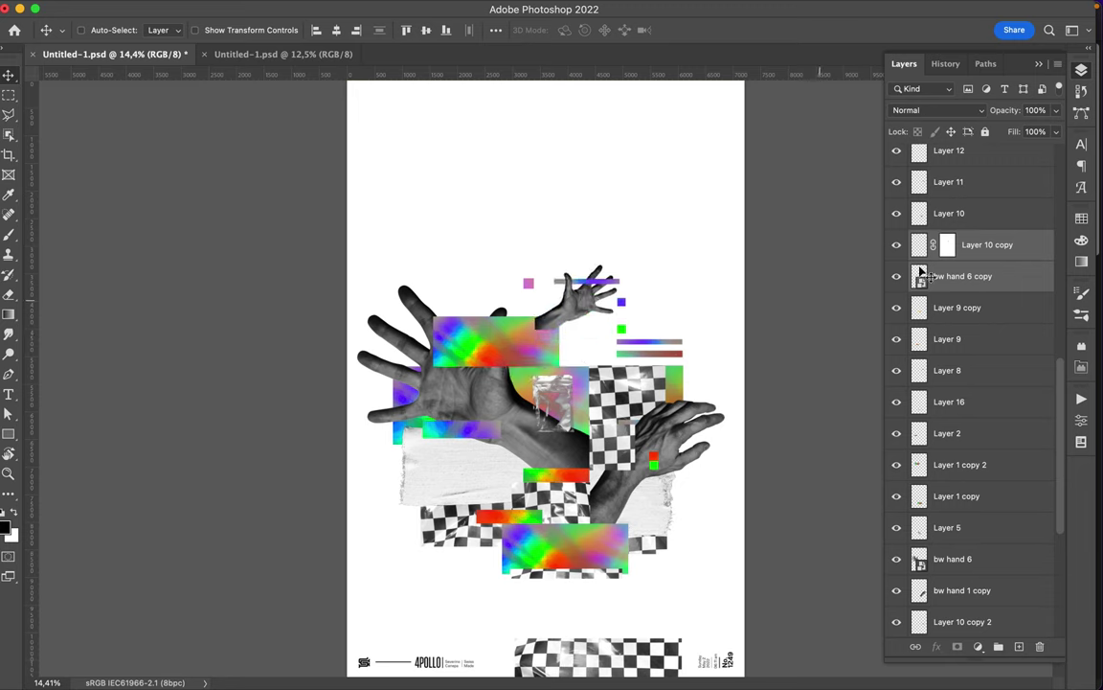
pyautogui.moveTo(921, 276); pyautogui.dragTo(967, 482)
pyautogui.moveTo(575, 286); pyautogui.dragTo(563, 365)
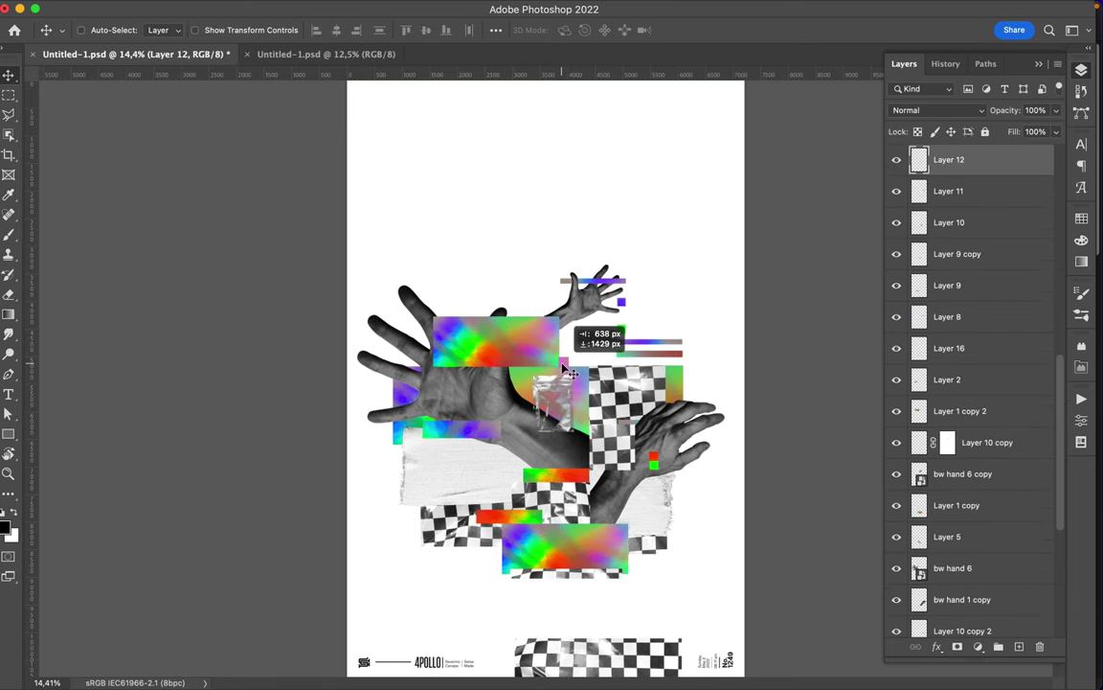
# Step: Zoom in and test-nudge the right checkerboard scrap down, then back up to its place
pyautogui.scroll(2, 629, 355)
pyautogui.scroll(3, 629, 354)
pyautogui.scroll(3, 629, 354)
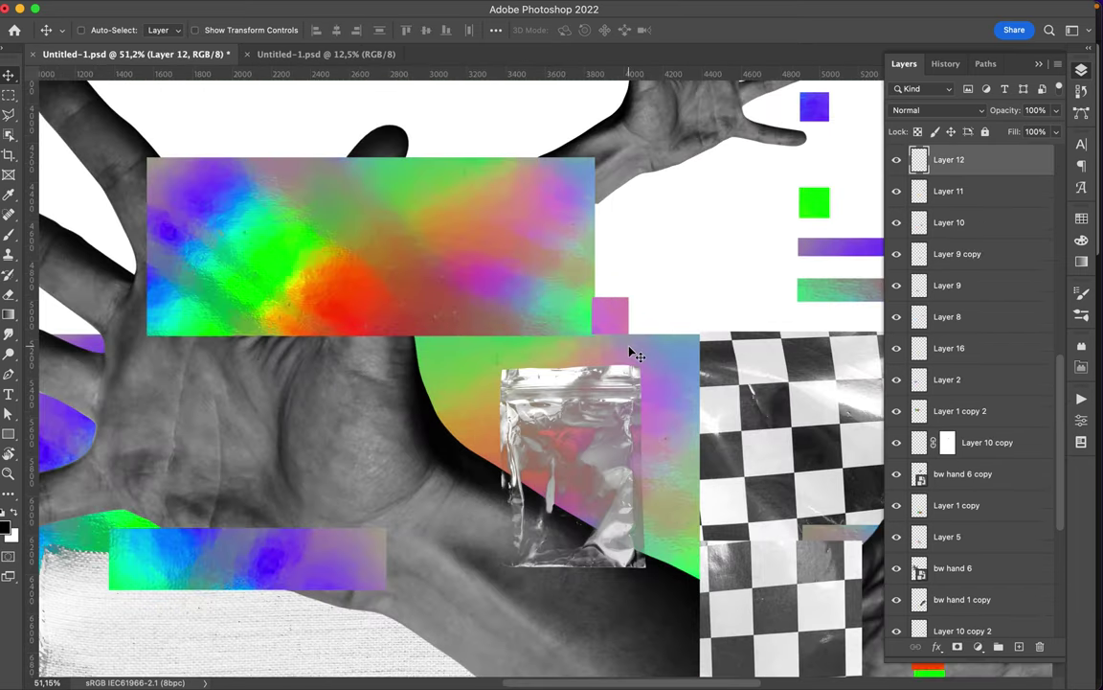
pyautogui.click(635, 163)
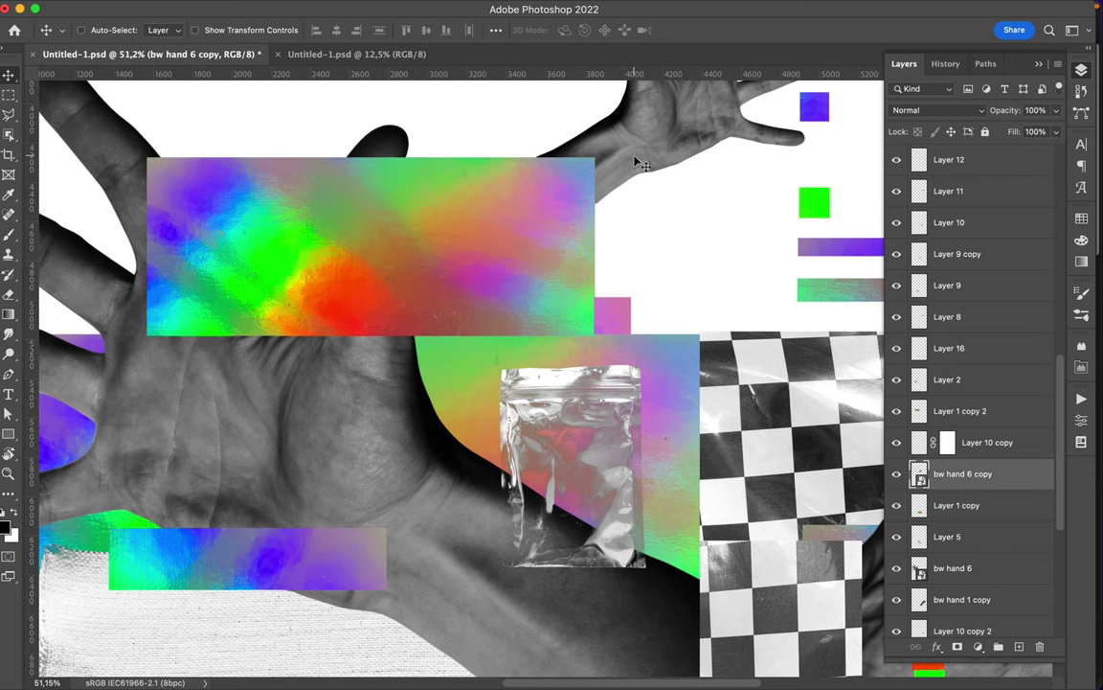
pyautogui.scroll(-5, 635, 163)
pyautogui.hscroll(5, 635, 163)
pyautogui.click(635, 163)
pyautogui.press('Down')
pyautogui.press('Down')
pyautogui.press('Down')
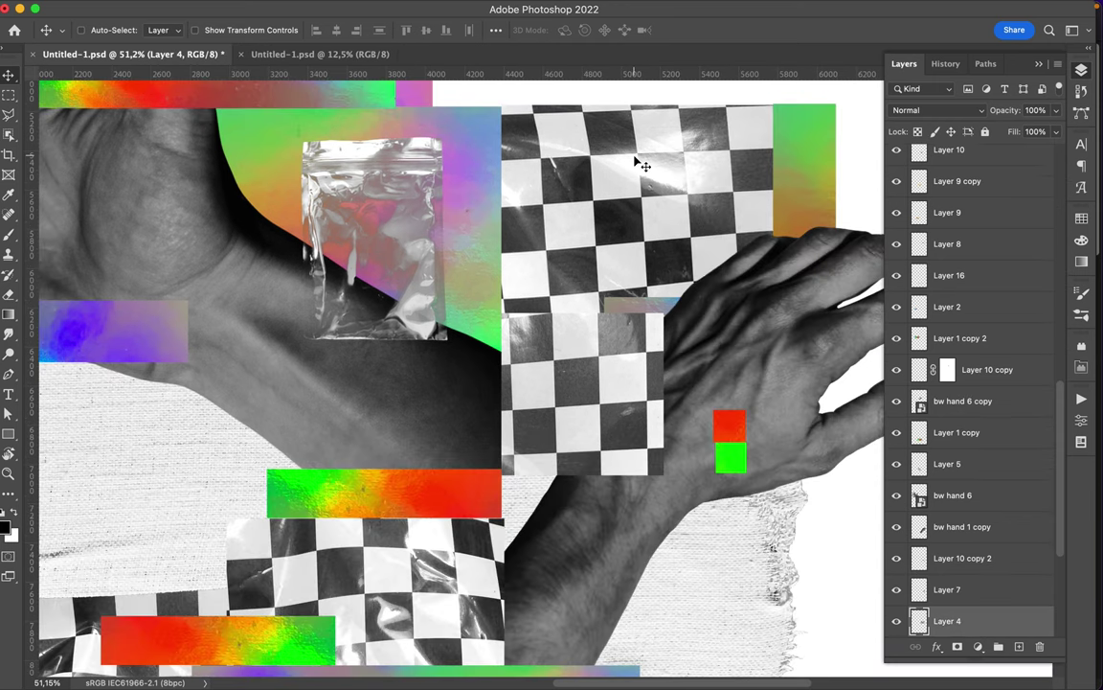
pyautogui.press('Down')
pyautogui.press('Down')
pyautogui.press('Down')
pyautogui.press('Down')
pyautogui.press('Down')
pyautogui.press('Down')
pyautogui.press('Down')
pyautogui.press('Down')
pyautogui.press('Down')
pyautogui.press('Up')
pyautogui.press('Up')
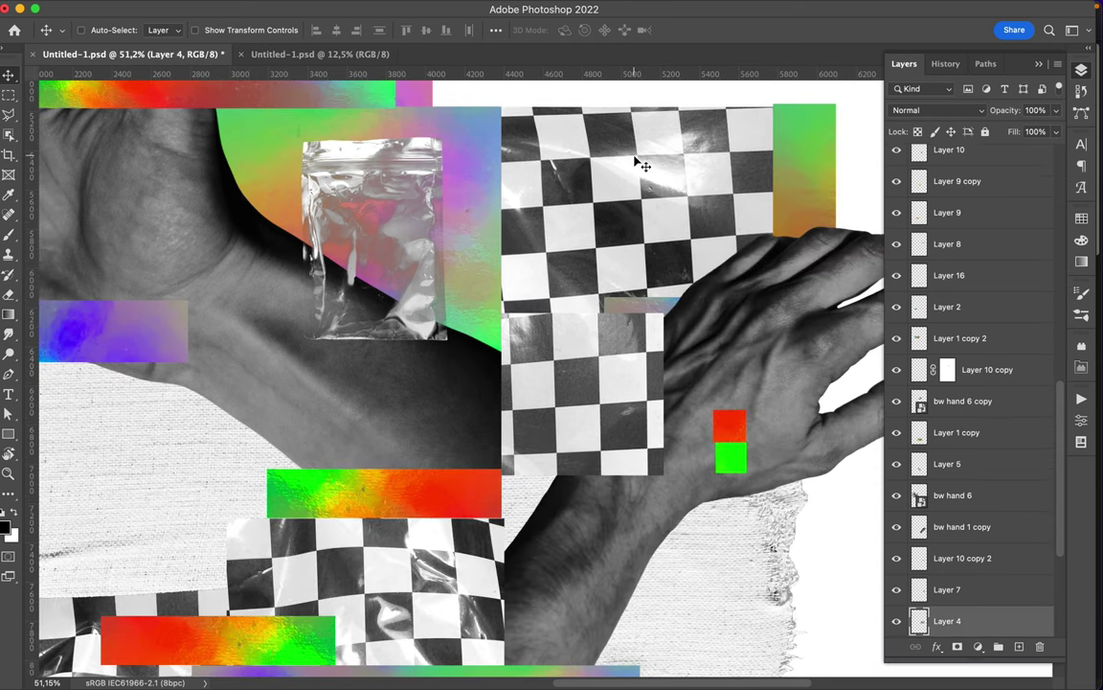
pyautogui.press('Up')
pyautogui.press('Up')
# Step: Bring the thin rainbow bar in front of the right hand and shift it about 105 px left
pyautogui.click(958, 562)
pyautogui.moveTo(958, 563); pyautogui.dragTo(958, 329)
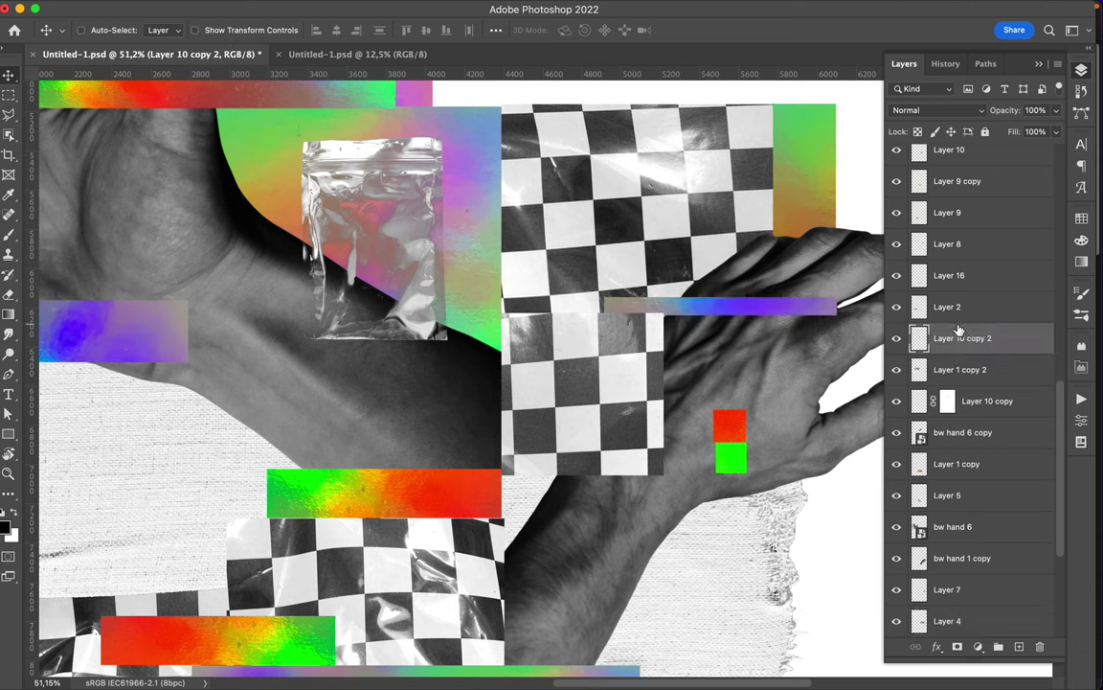
pyautogui.moveTo(746, 310); pyautogui.dragTo(639, 312)
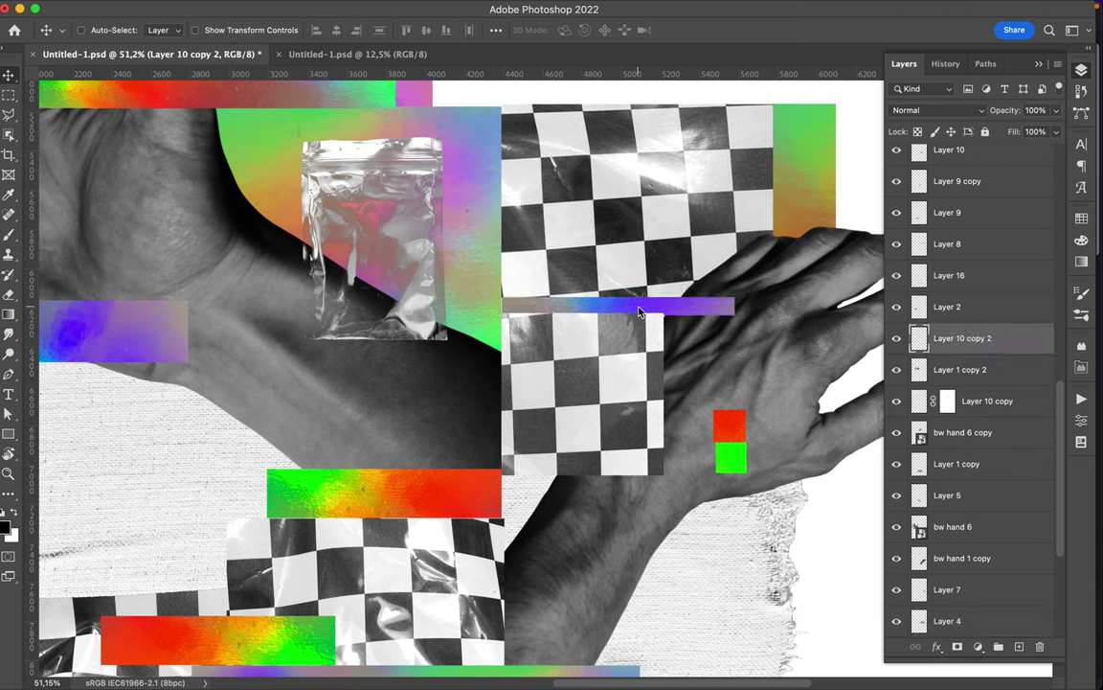
# Step: Nudge the green-red gradient bar down slightly, then select the large left hand
pyautogui.moveTo(484, 503); pyautogui.dragTo(485, 505)
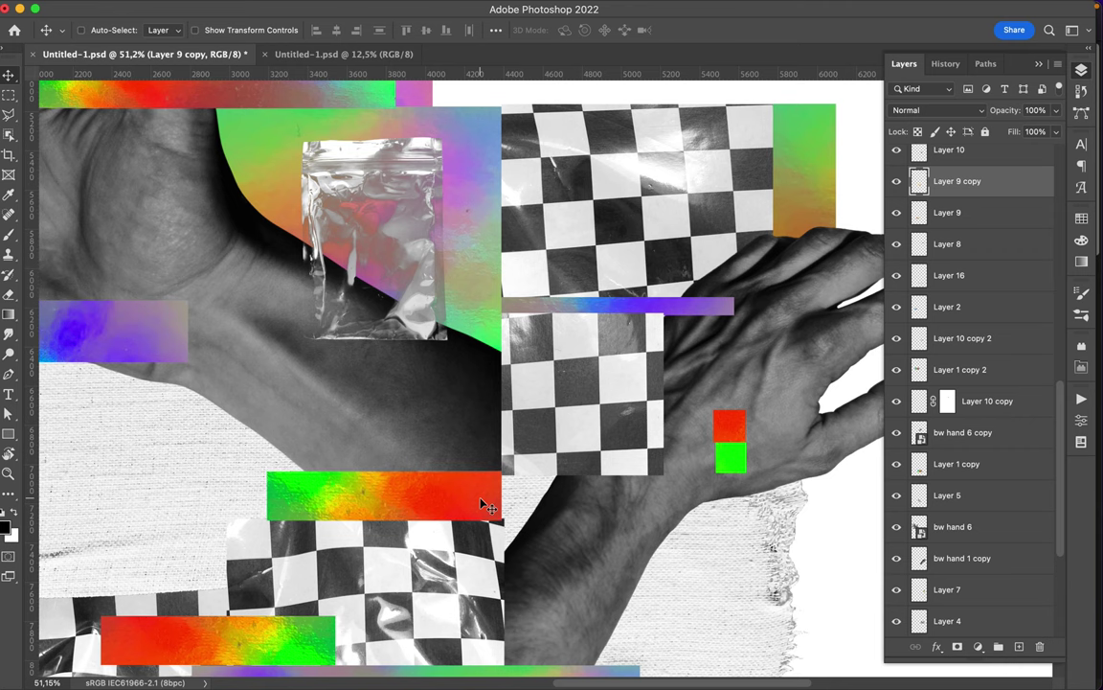
pyautogui.keyDown('ctrl'); pyautogui.click(369, 439); pyautogui.keyUp('ctrl')
pyautogui.hscroll(-10, 369, 439)
pyautogui.scroll(5, 370, 439)
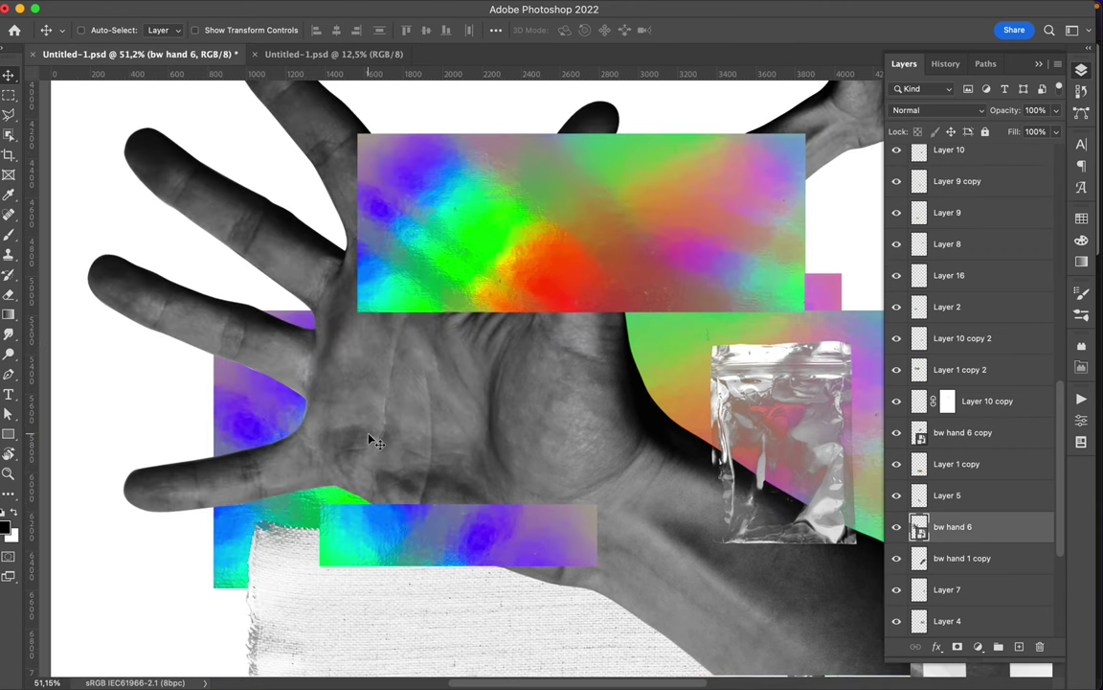
pyautogui.scroll(-5, 661, 486)
pyautogui.hscroll(6, 661, 486)
pyautogui.scroll(-5, 632, 410)
pyautogui.hscroll(1, 632, 410)
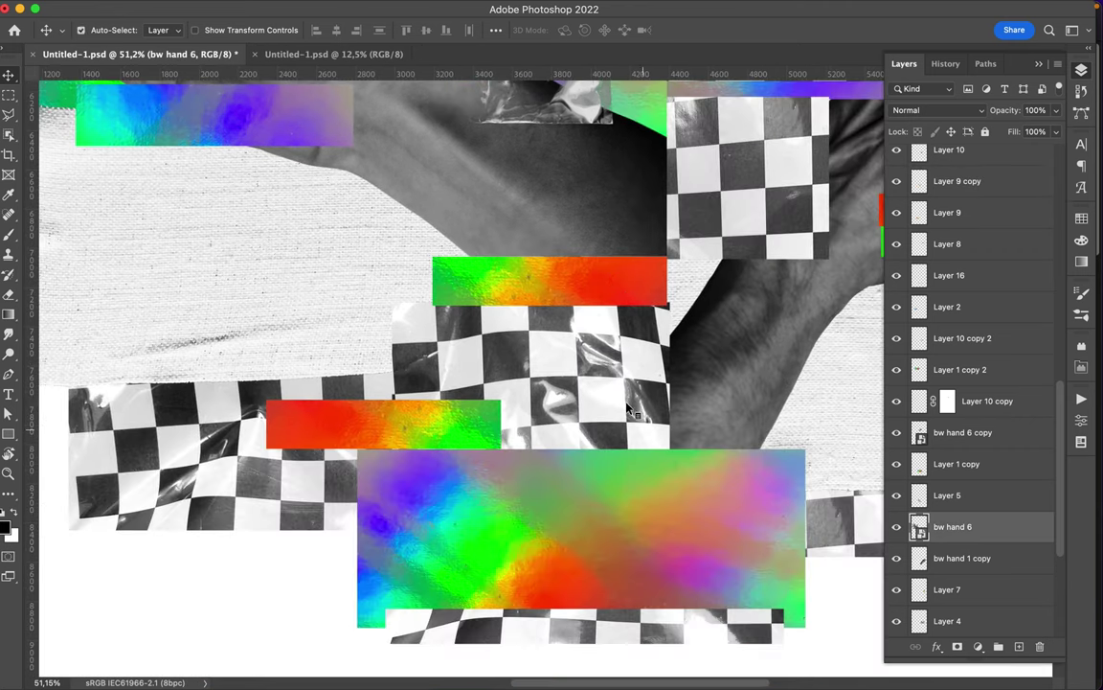
pyautogui.keyDown('ctrl'); pyautogui.click(632, 409); pyautogui.keyUp('ctrl')
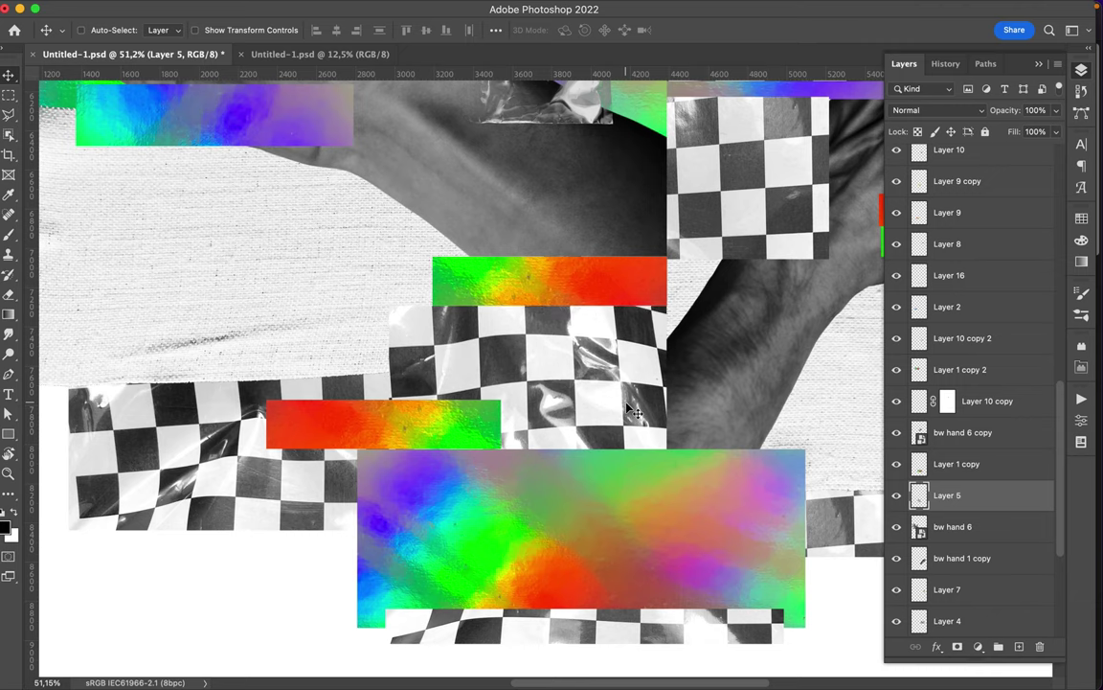
# Step: Raise the small red square a little higher
pyautogui.hscroll(5, 643, 564)
pyautogui.scroll(2, 642, 563)
pyautogui.hscroll(1, 640, 556)
pyautogui.scroll(-2, 641, 548)
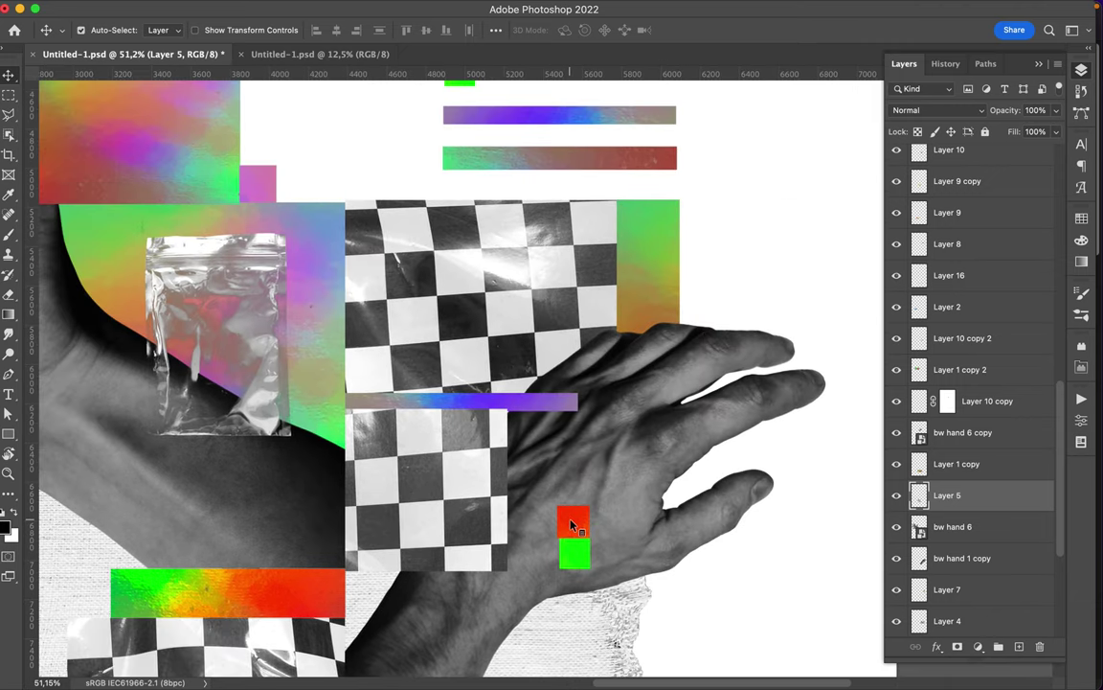
pyautogui.moveTo(571, 514); pyautogui.dragTo(571, 482)
pyautogui.scroll(-1, 778, 370)
# Step: Show the hidden TRYING #3 heading and position it using canvas alignment
pyautogui.press('super+0')
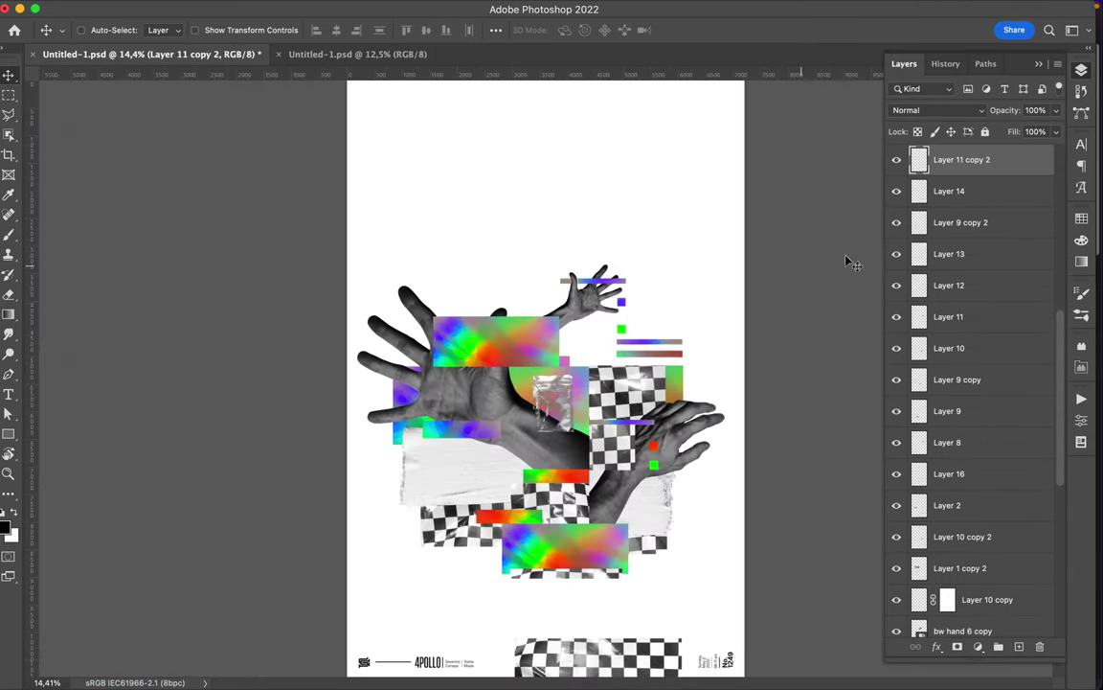
pyautogui.scroll(5, 958, 287)
pyautogui.click(914, 153)
pyautogui.click(896, 210)
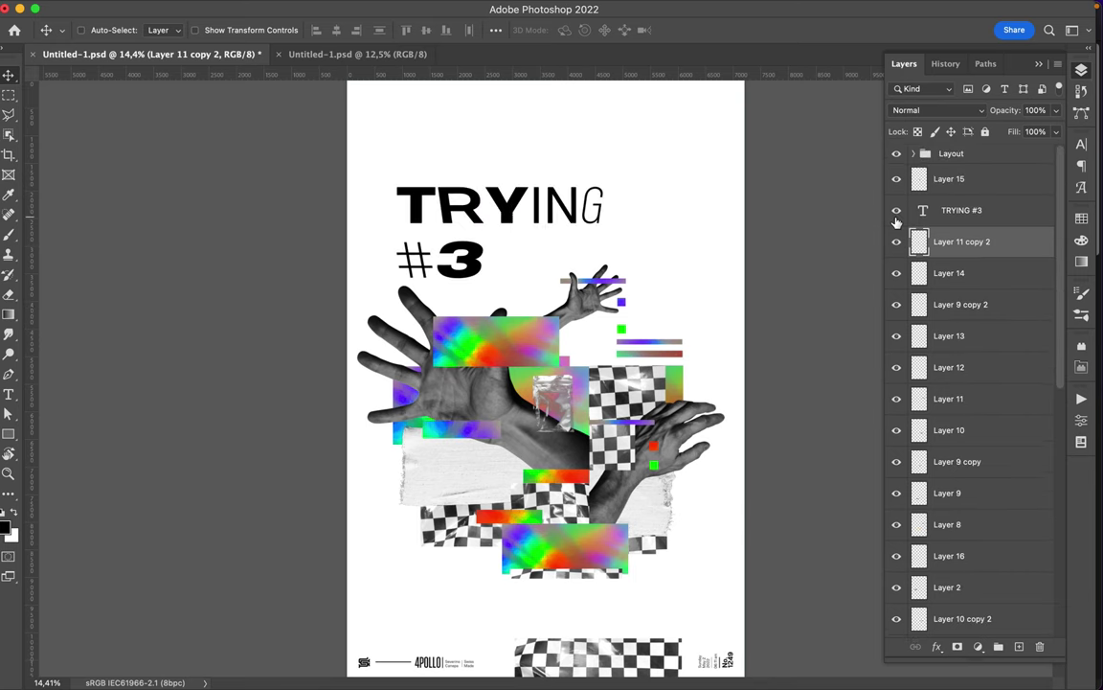
pyautogui.doubleClick(547, 210)
pyautogui.press('Escape')
pyautogui.moveTo(506, 210)
pyautogui.mouseDown()
pyautogui.moveTo(568, 210)
pyautogui.moveTo(461, 221)
pyautogui.mouseUp()
pyautogui.click(496, 29)
pyautogui.click(530, 173)
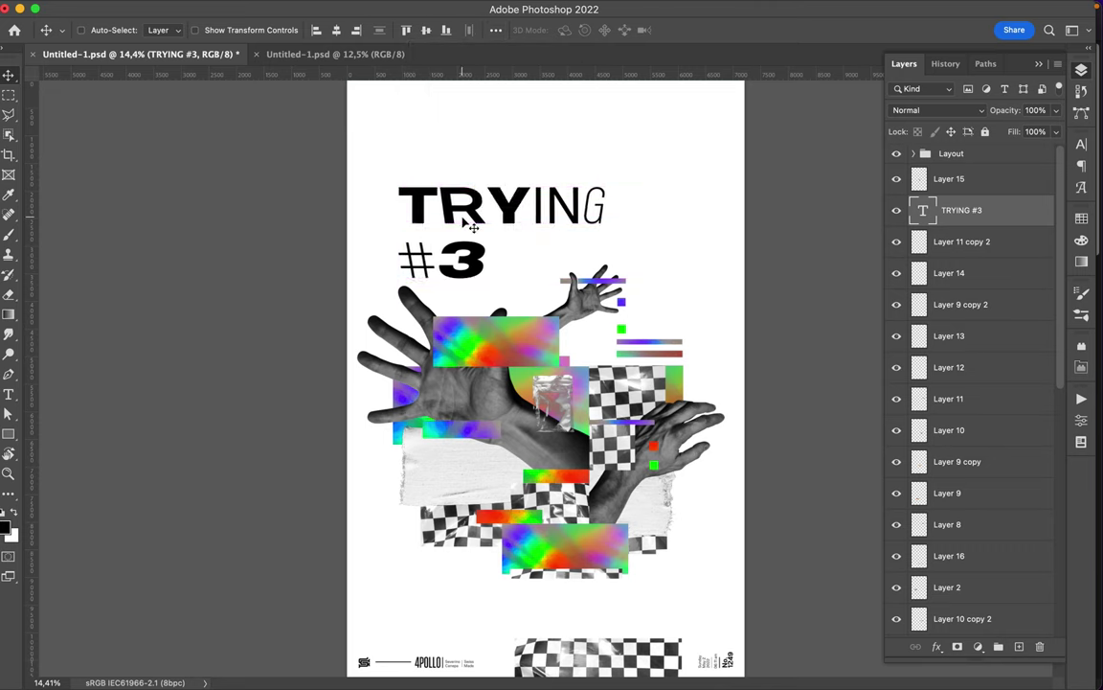
# Step: Change the heading to TRYING #4 and place a thin gradient bar copy on the white strip
pyautogui.doubleClick(463, 259)
pyautogui.write('5')
pyautogui.press('BackSpace')
pyautogui.write('4')
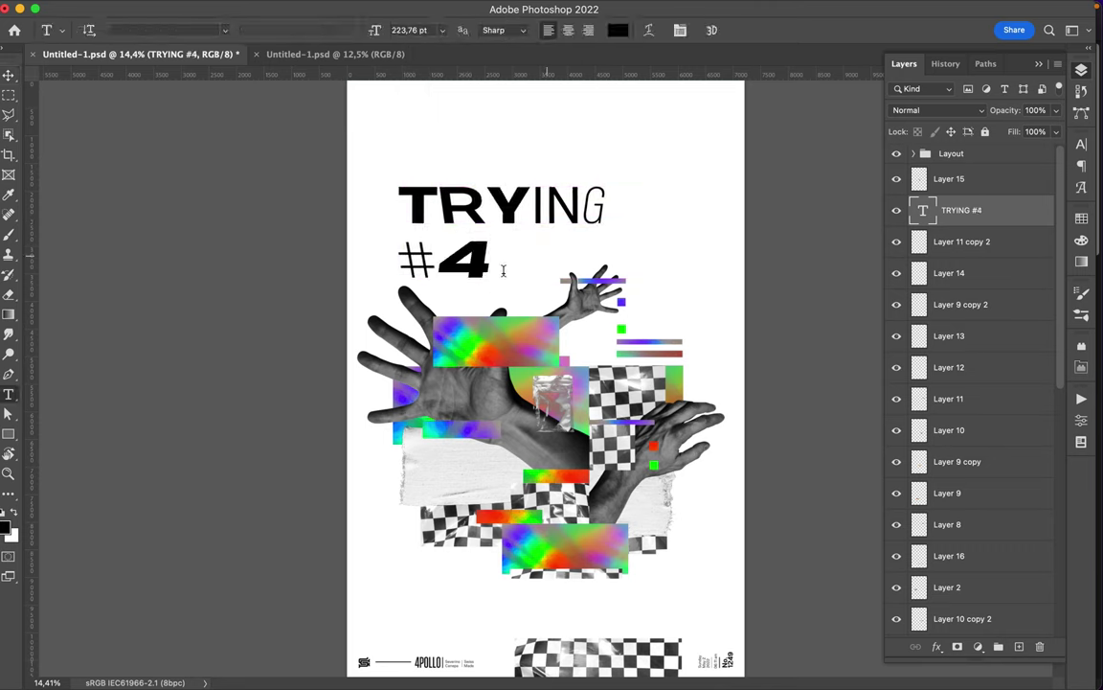
pyautogui.hotkey('ctrl', 'Return')
pyautogui.press('v')
pyautogui.moveTo(477, 280)
pyautogui.mouseDown()
pyautogui.moveTo(459, 463)
pyautogui.moveTo(474, 479)
pyautogui.mouseUp()
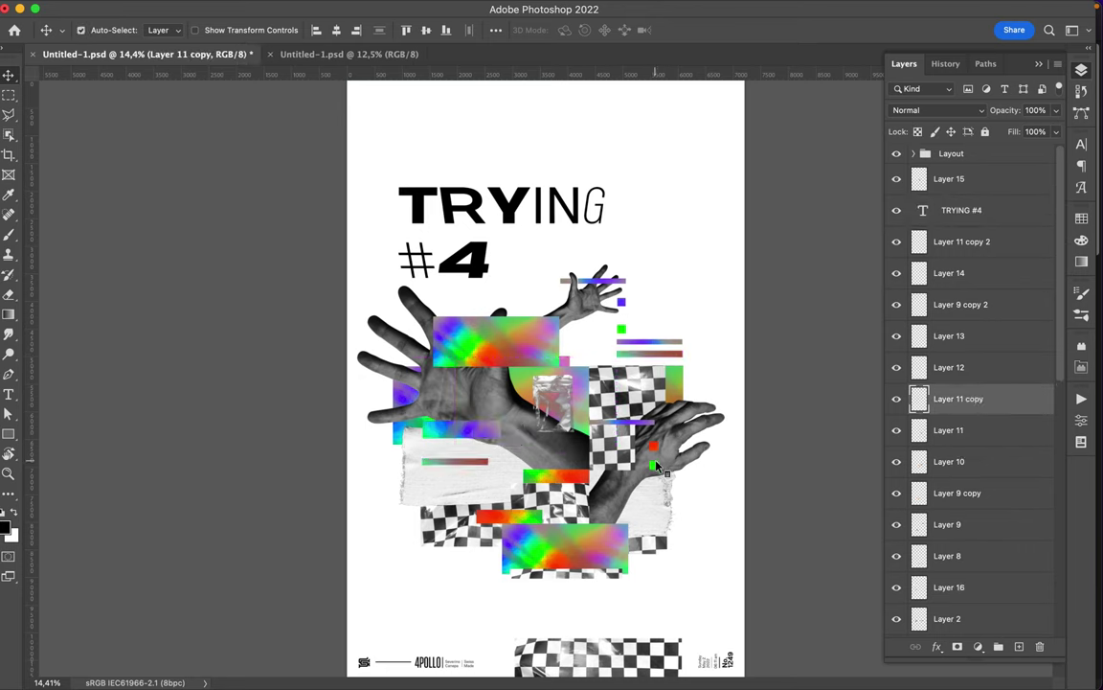
# Step: Move the bottom checkerboard strip up under the collage and copy a checker area to a new layer
pyautogui.moveTo(566, 643)
pyautogui.mouseDown()
pyautogui.moveTo(525, 569)
pyautogui.moveTo(608, 593)
pyautogui.moveTo(498, 311)
pyautogui.moveTo(559, 308)
pyautogui.mouseUp()
pyautogui.press('m')
pyautogui.hotkey('ctrl', 'j')
pyautogui.press('v')
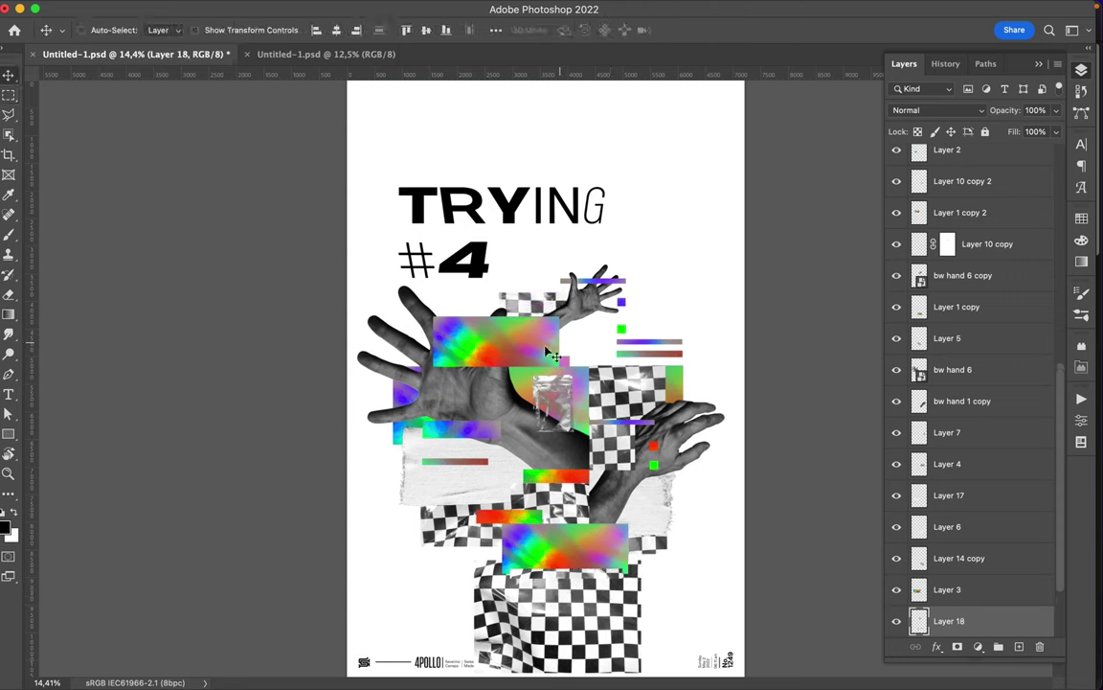
# Step: Apply a Free Transform to the large left hand
pyautogui.keyDown('ctrl'); pyautogui.click(473, 410); pyautogui.keyUp('ctrl')
pyautogui.hotkey('ctrl', 't')
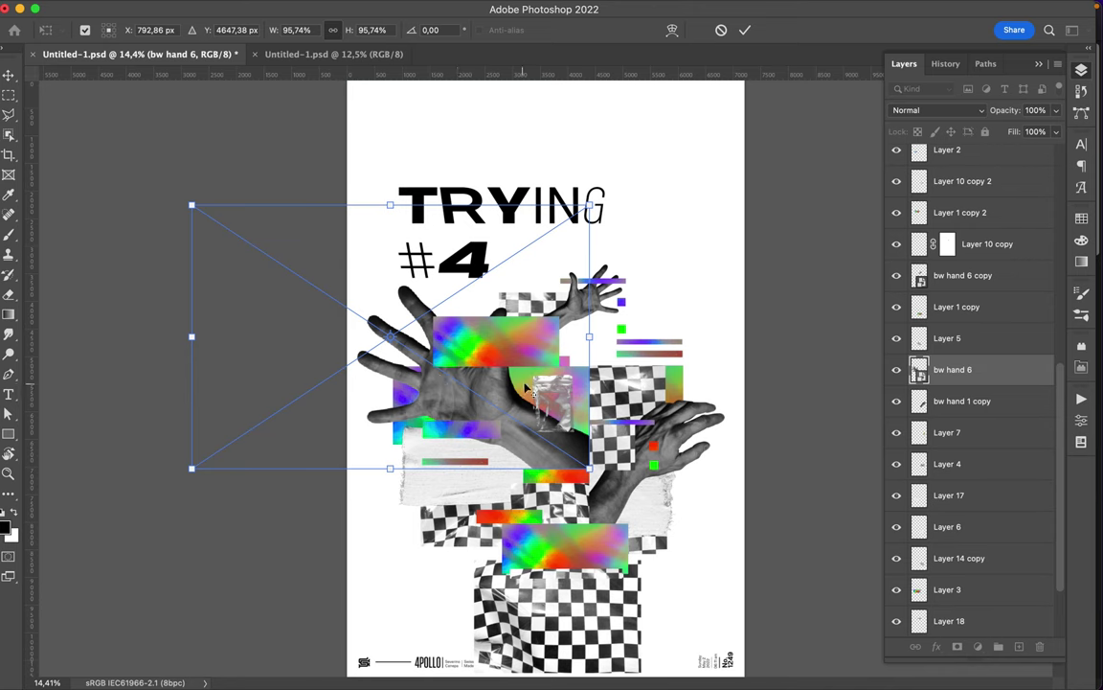
pyautogui.press('Return')
# Step: Lower the top rainbow block slightly and select the masked layer near the top hand
pyautogui.keyDown('ctrl'); pyautogui.click(531, 344); pyautogui.keyUp('ctrl')
pyautogui.keyDown('ctrl'); pyautogui.keyDown('shift'); pyautogui.click(536, 304); pyautogui.keyUp('shift'); pyautogui.keyUp('ctrl')
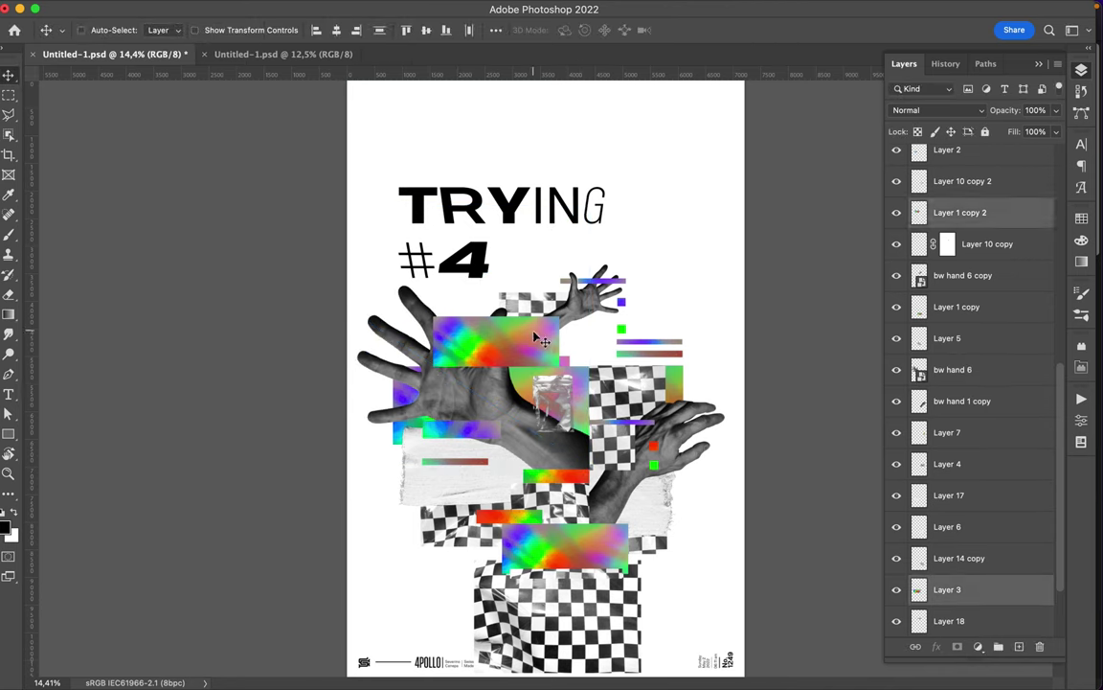
pyautogui.moveTo(540, 340)
pyautogui.mouseDown()
pyautogui.moveTo(539, 354)
pyautogui.moveTo(541, 299)
pyautogui.moveTo(549, 309)
pyautogui.mouseUp()
pyautogui.keyDown('ctrl'); pyautogui.click(568, 326); pyautogui.keyUp('ctrl')
pyautogui.keyDown('ctrl'); pyautogui.click(592, 288); pyautogui.keyUp('ctrl')
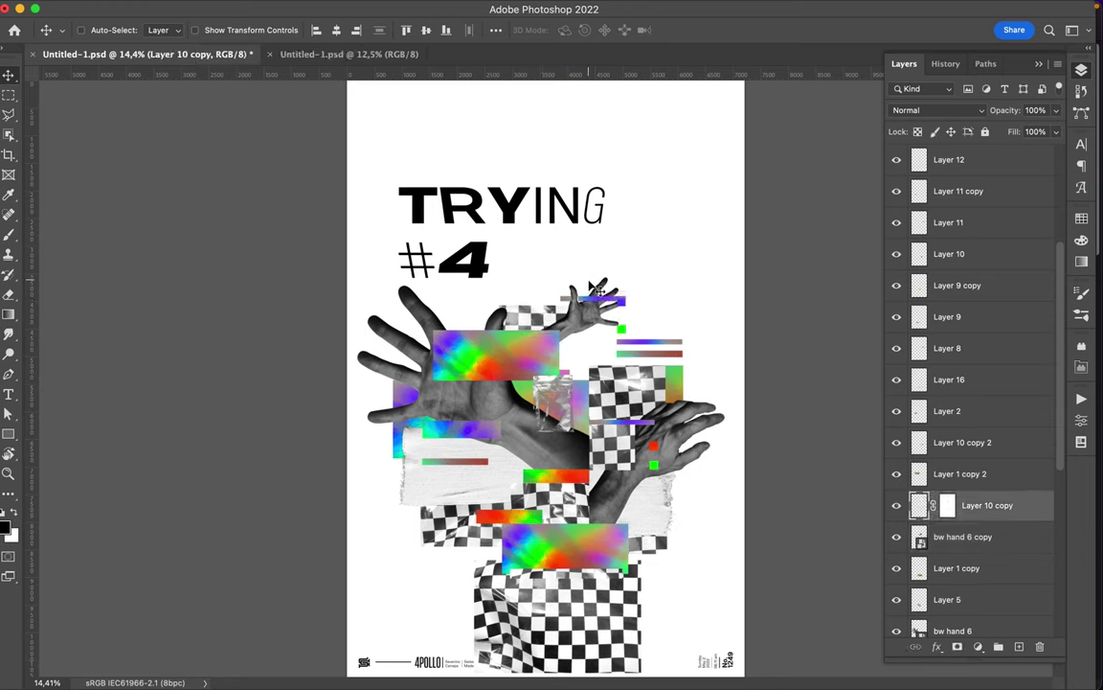
pyautogui.scroll(3, 594, 288)
# Step: Move the purple and green squares higher
pyautogui.scroll(2, 594, 287)
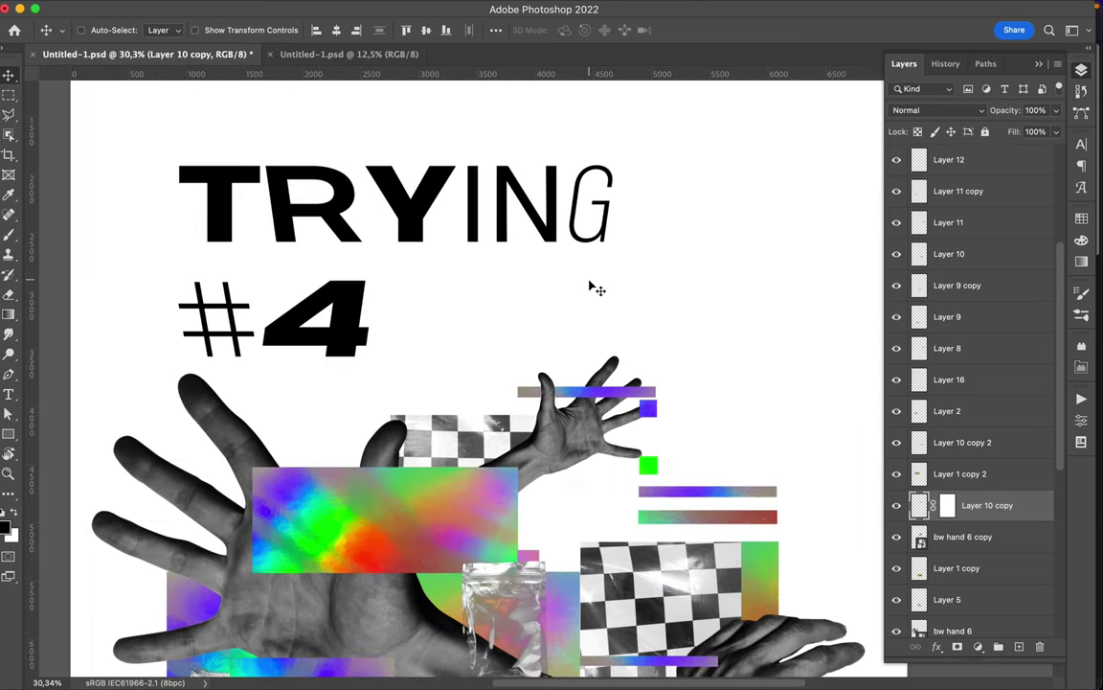
pyautogui.scroll(-2, 592, 288)
pyautogui.moveTo(619, 296); pyautogui.dragTo(621, 195)
pyautogui.moveTo(621, 357); pyautogui.dragTo(632, 410)
# Step: Select the two thin gradient bars, reposition the shrunken plastic bag, and save the poster
pyautogui.keyDown('ctrl'); pyautogui.click(632, 404); pyautogui.keyUp('ctrl')
pyautogui.keyDown('ctrl'); pyautogui.keyDown('shift'); pyautogui.click(625, 378); pyautogui.keyUp('shift'); pyautogui.keyUp('ctrl')
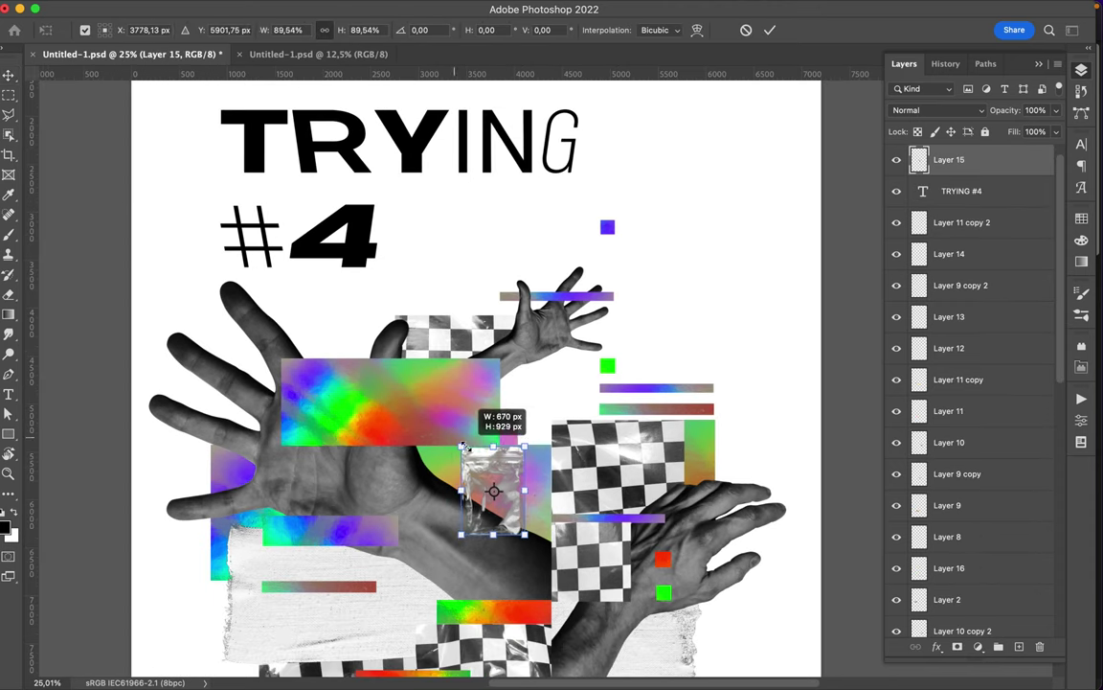
pyautogui.moveTo(458, 430); pyautogui.dragTo(490, 491)
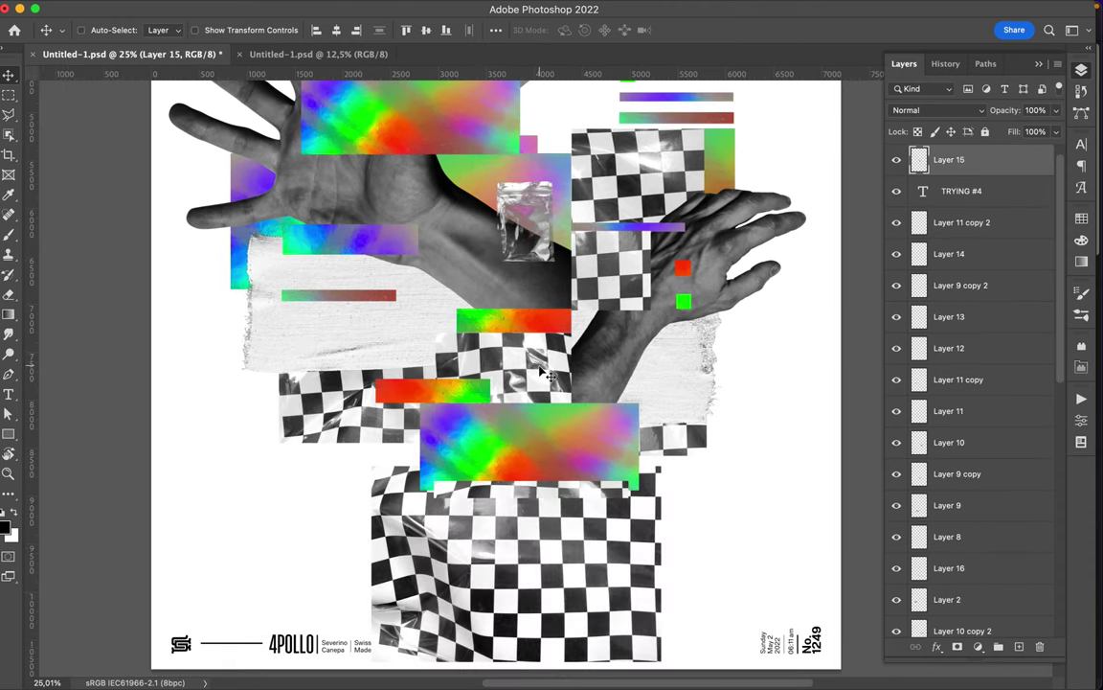
pyautogui.scroll(-2, 747, 536)
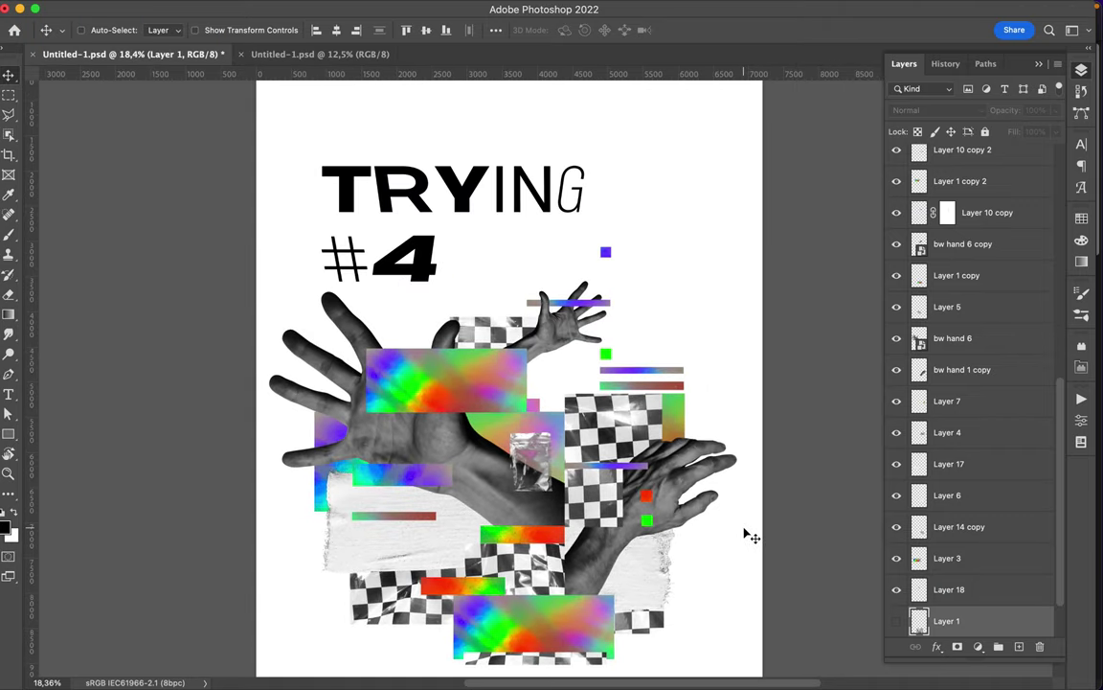
pyautogui.moveTo(530, 456); pyautogui.dragTo(536, 449)
pyautogui.press('super+s')
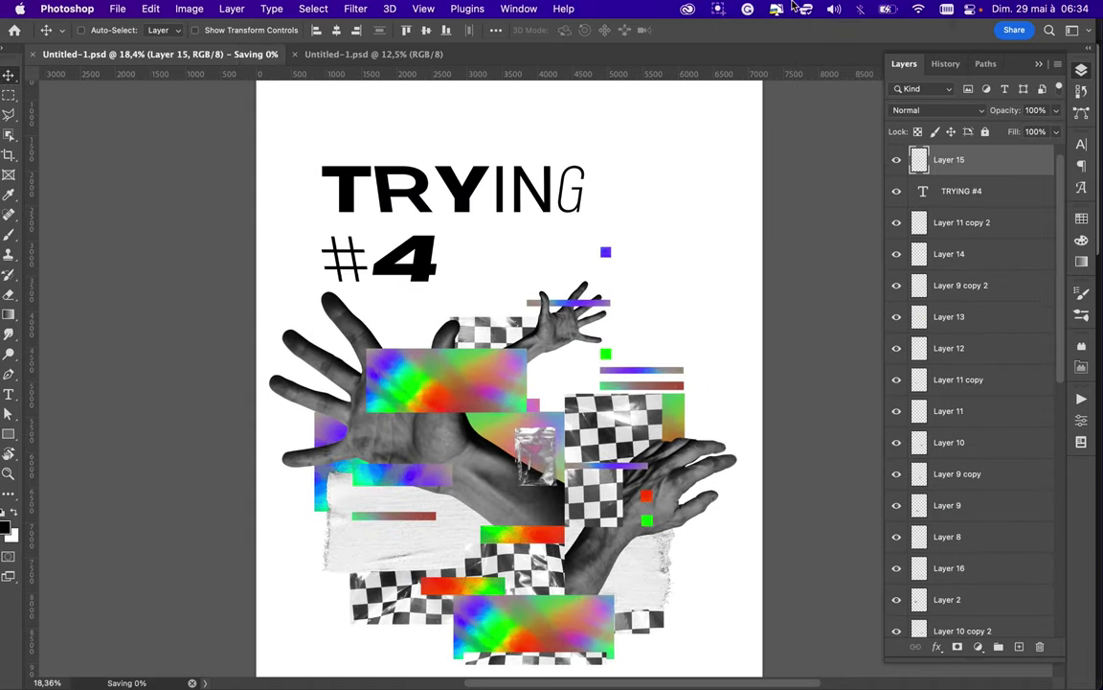
pyautogui.click(716, 8)
pyautogui.click(738, 45)
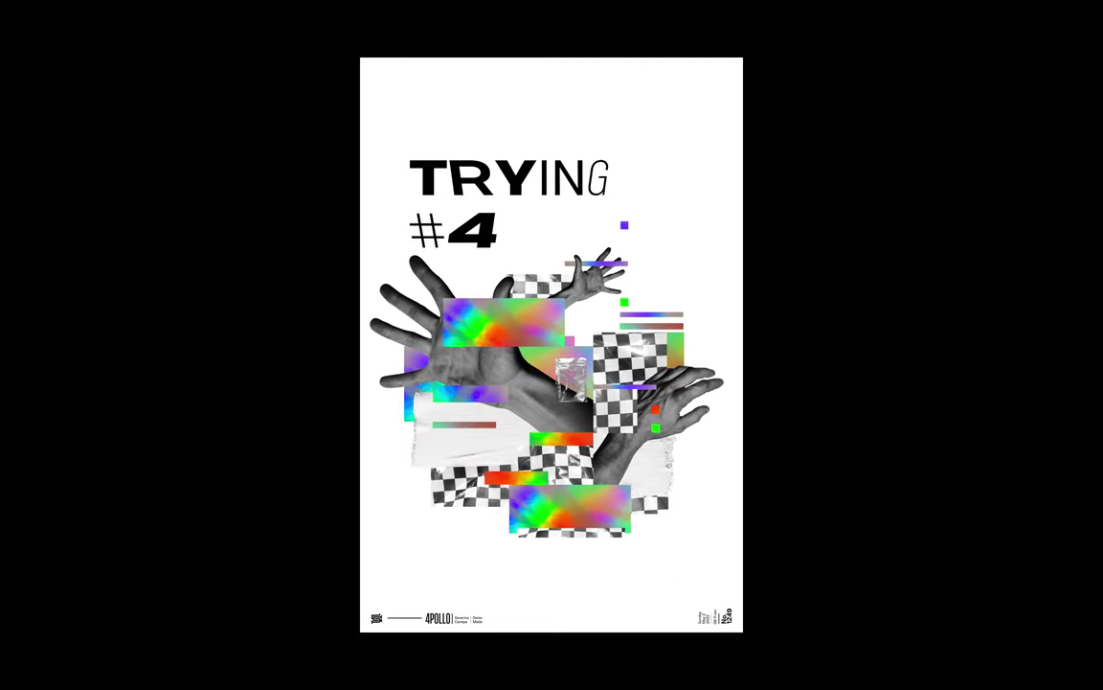